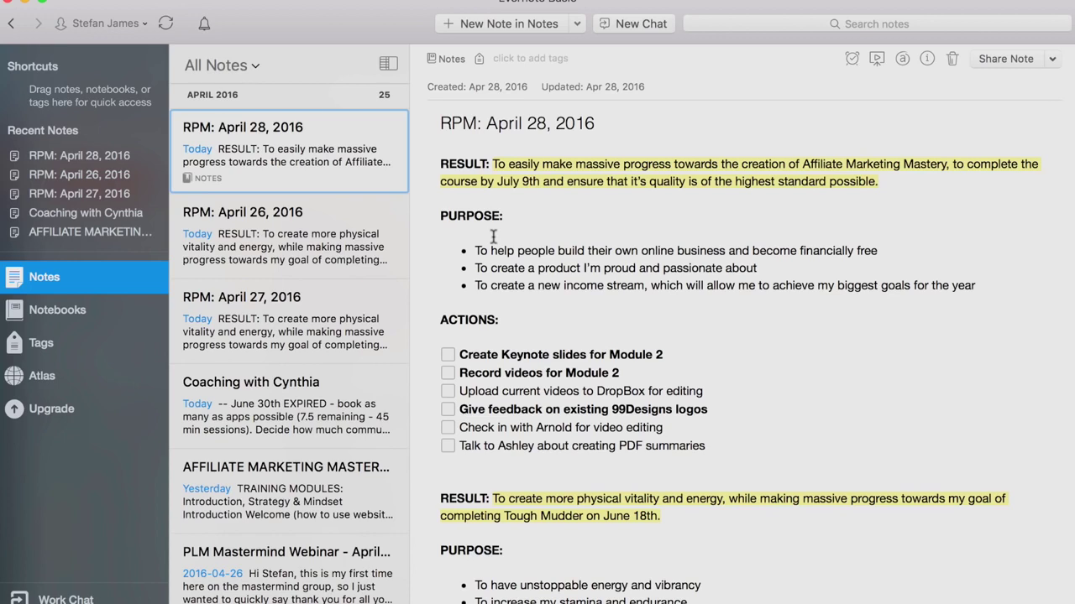
Step: Examine the Affiliate Marketing Mastery block of the April 28 RPM note: its result, purposes and bolded priority actions
{"action": "scroll", "coordinate": [504, 210], "scroll_direction": "down", "scroll_amount": 1}
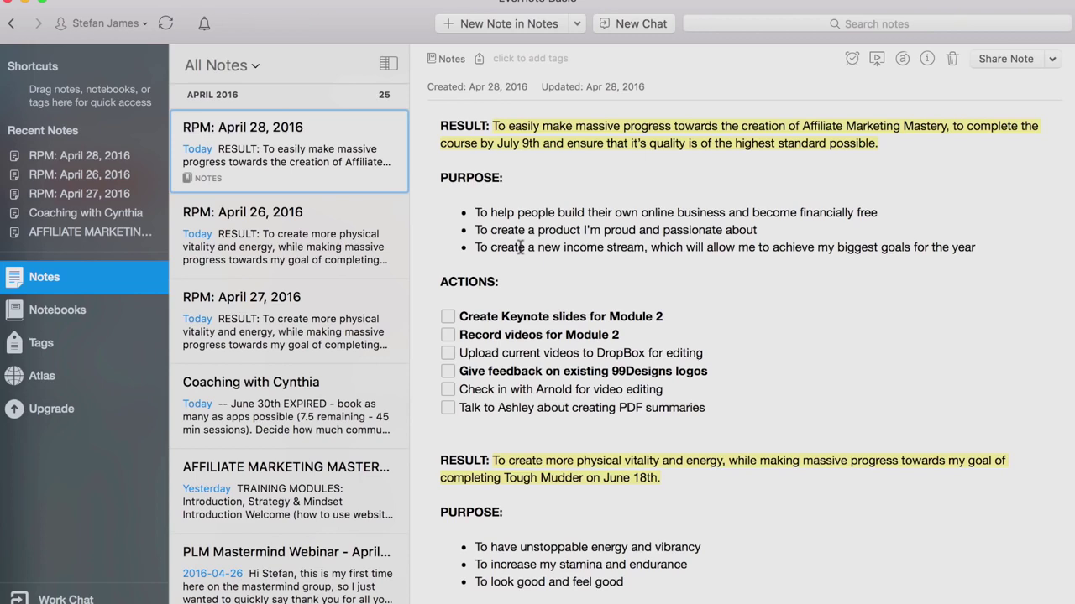
{"action": "scroll", "coordinate": [521, 247], "scroll_direction": "up", "scroll_amount": 1}
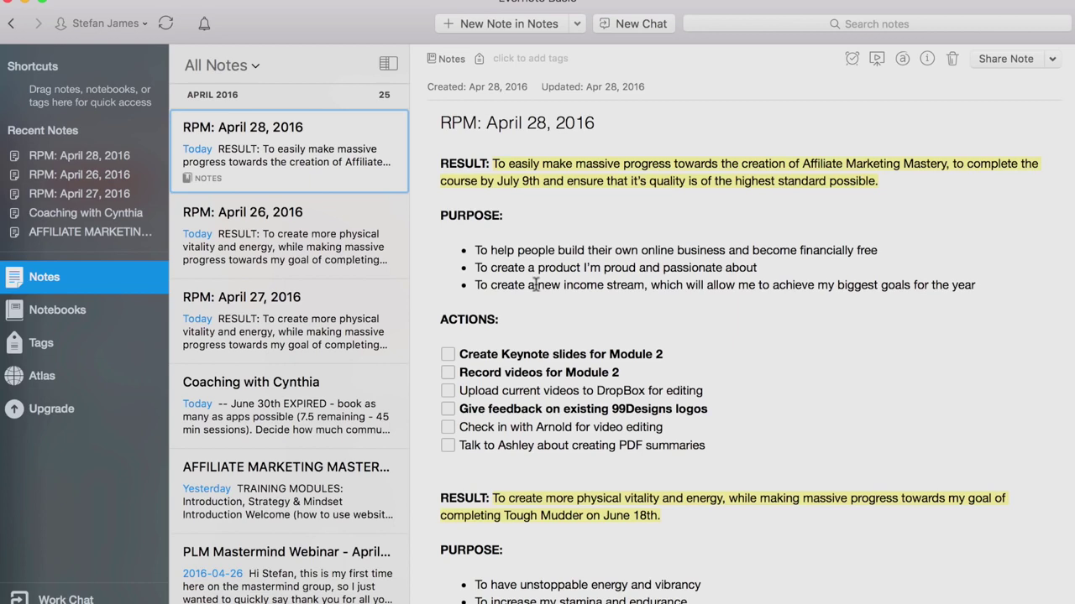
{"action": "scroll", "coordinate": [535, 285], "scroll_direction": "down", "scroll_amount": 3}
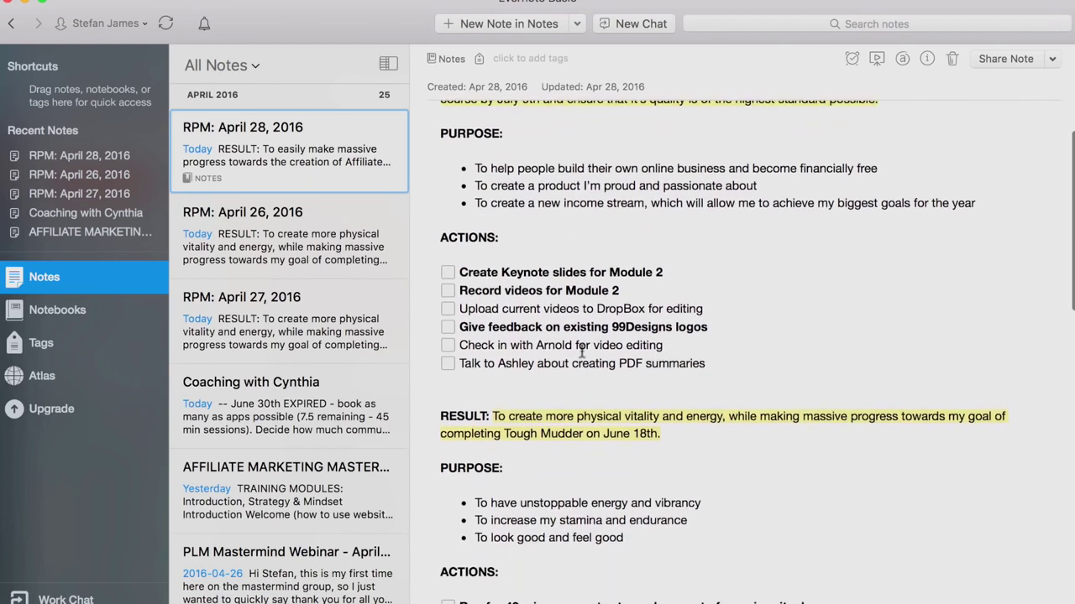
{"action": "scroll", "coordinate": [546, 250], "scroll_direction": "up", "scroll_amount": 3}
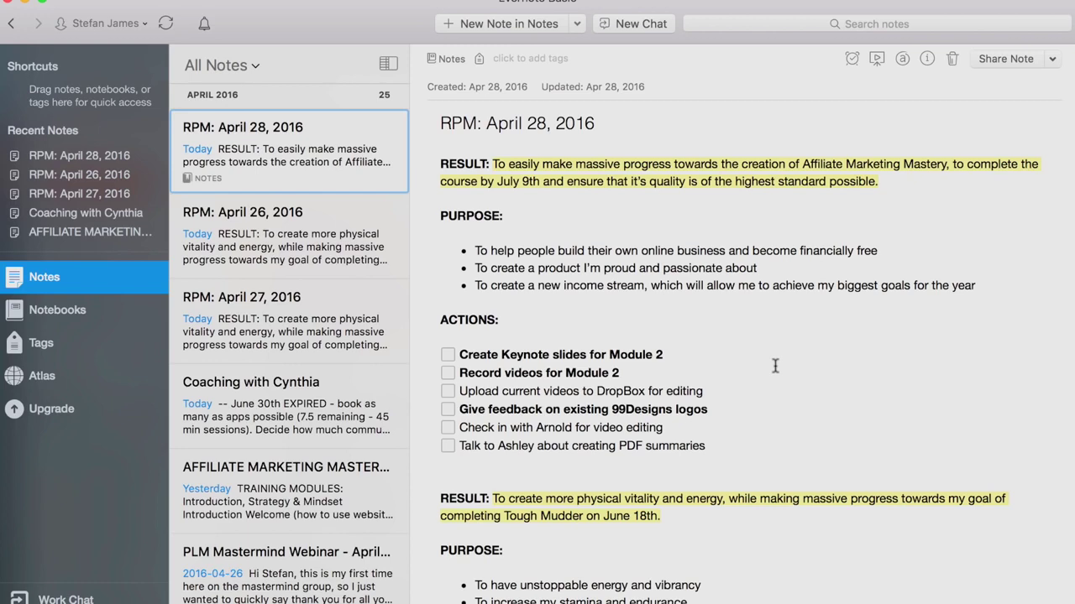
{"action": "scroll", "coordinate": [756, 369], "scroll_direction": "down", "scroll_amount": 1}
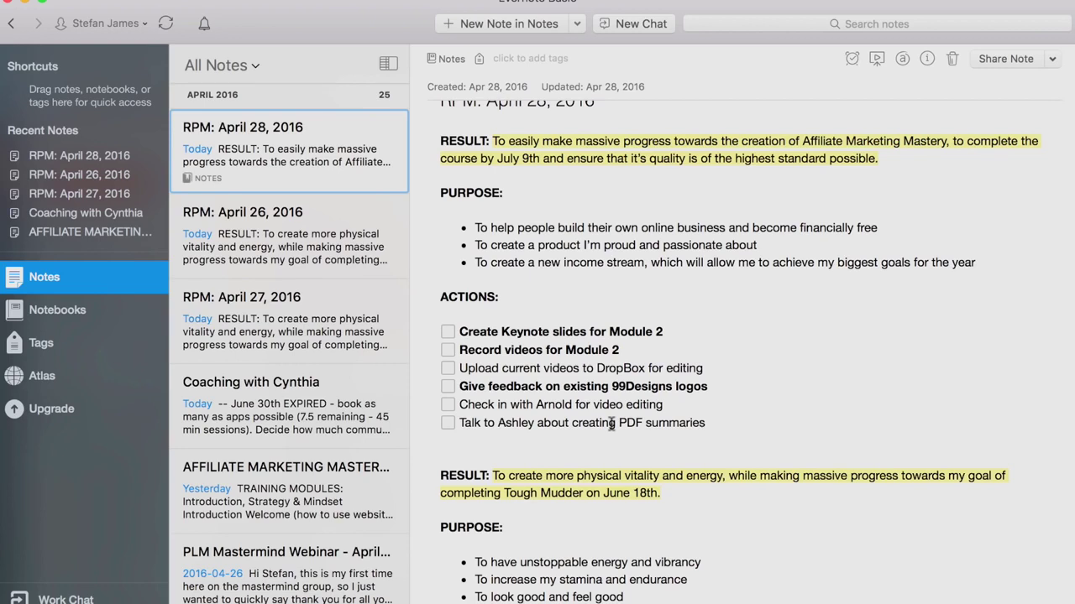
{"action": "left_click", "coordinate": [661, 332]}
{"action": "triple_click", "coordinate": [660, 332]}
{"action": "left_click", "coordinate": [541, 350]}
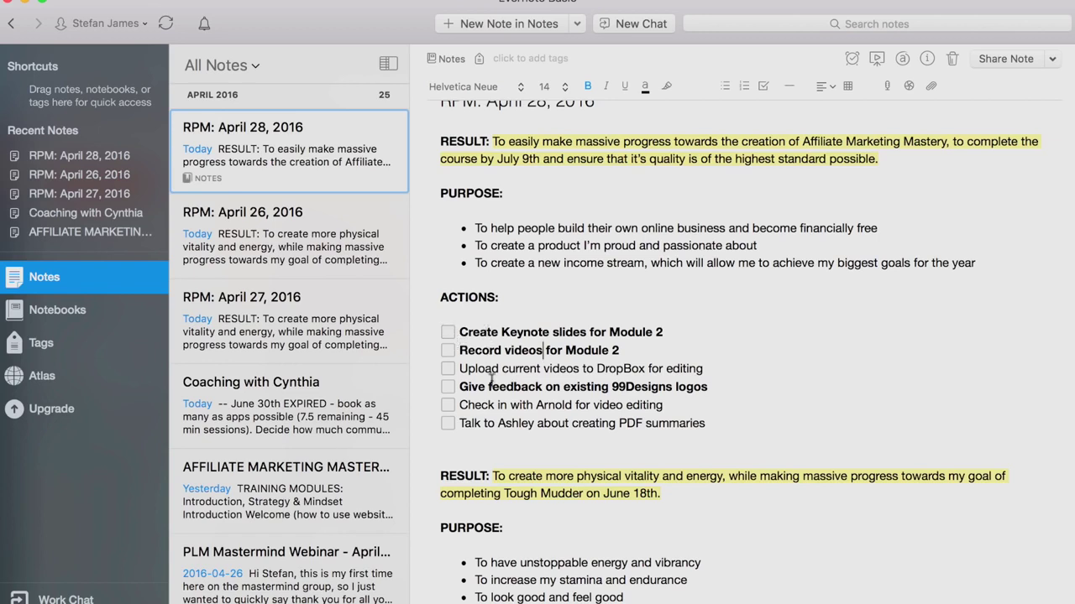
{"action": "scroll", "coordinate": [717, 403], "scroll_direction": "down", "scroll_amount": 1}
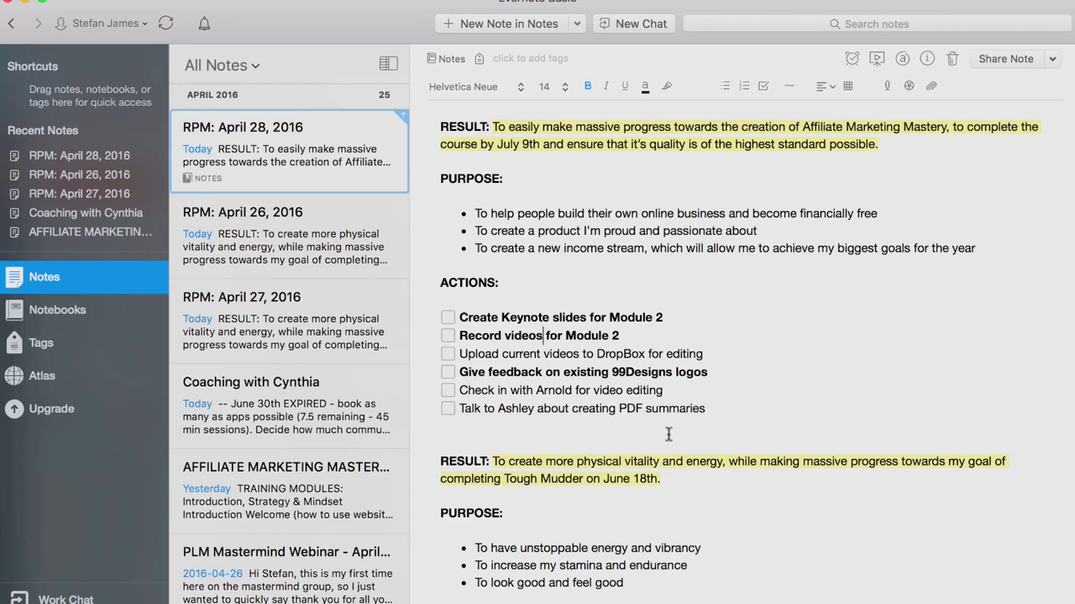
{"action": "left_click_drag", "start_coordinate": [694, 320], "coordinate": [463, 321]}
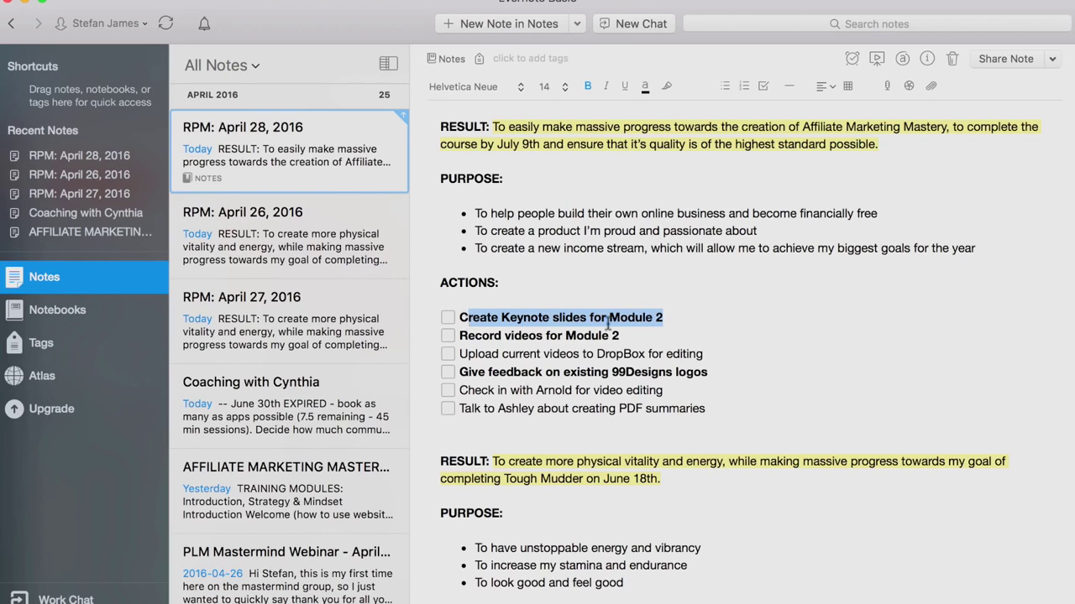
{"action": "left_click", "coordinate": [634, 353]}
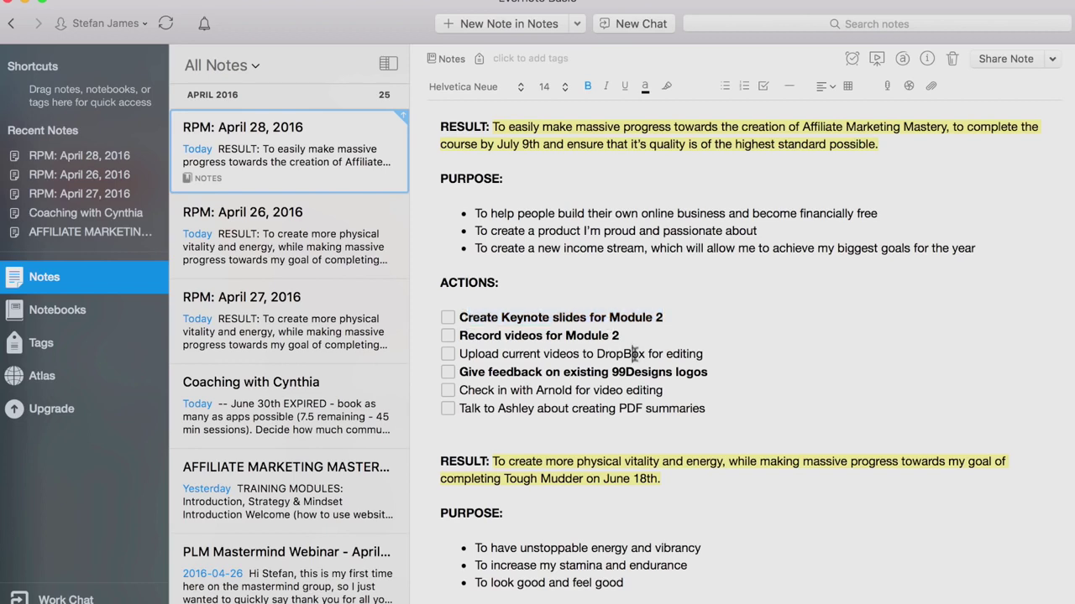
{"action": "scroll", "coordinate": [634, 354], "scroll_direction": "up", "scroll_amount": 1}
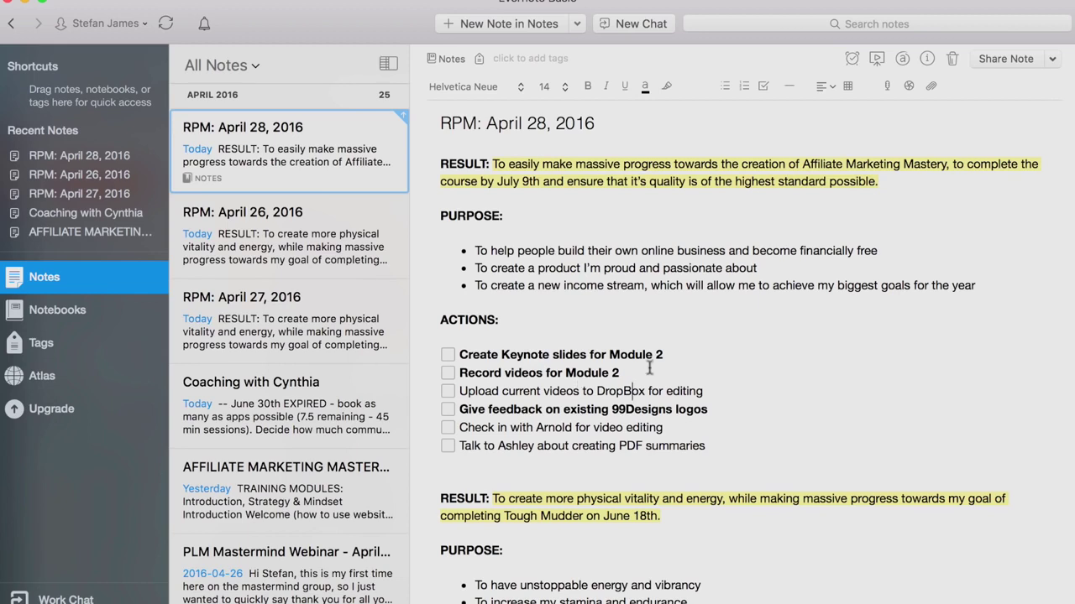
{"action": "left_click", "coordinate": [706, 446]}
{"action": "key", "text": "Return"}
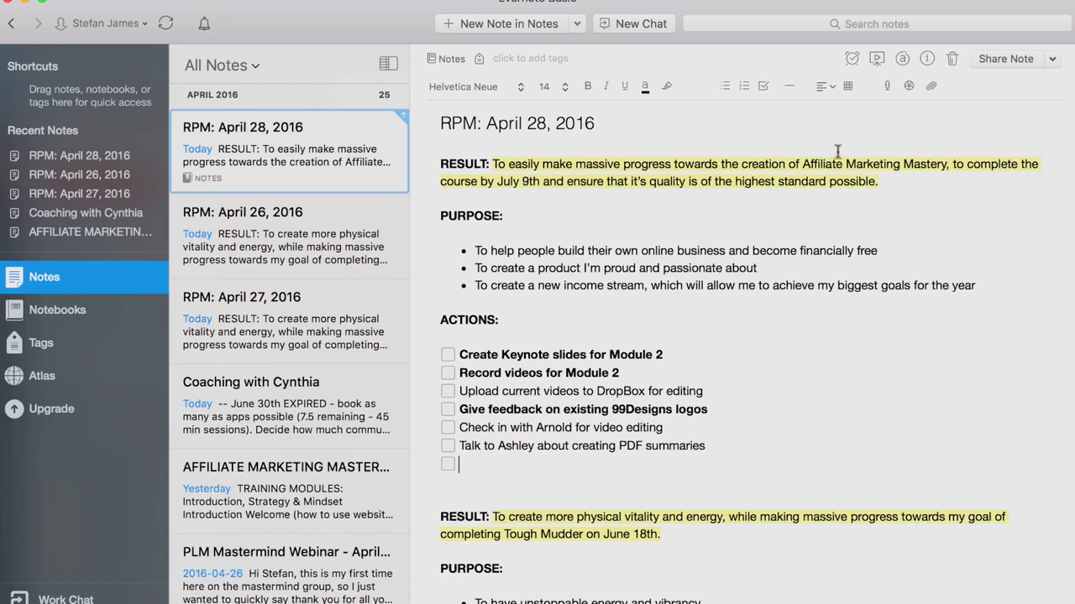
{"action": "key", "text": "BackSpace"}
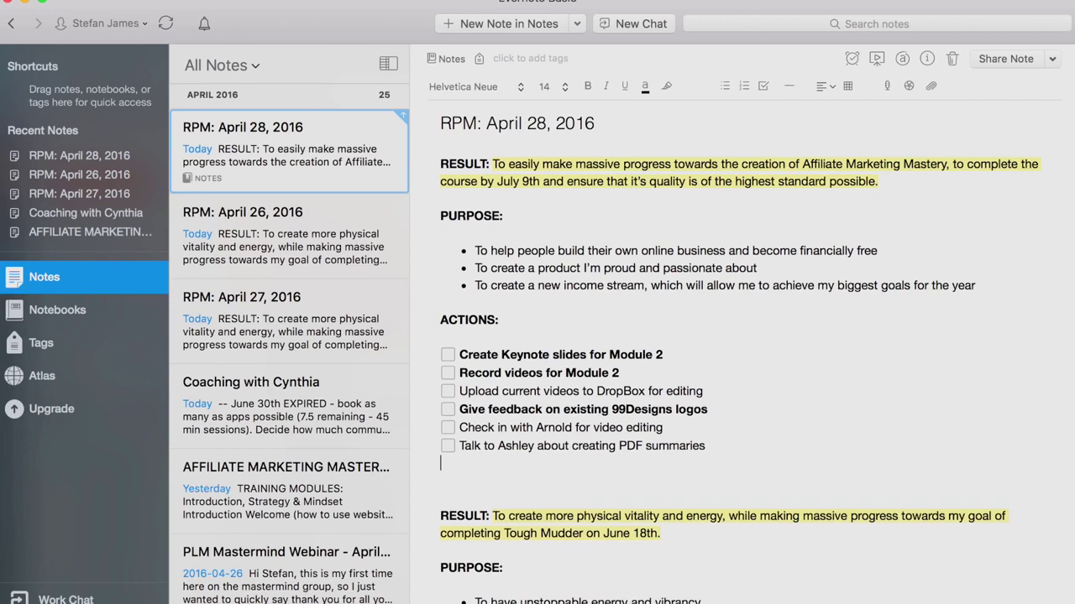
{"action": "key", "text": "BackSpace"}
Step: Mark the 40-minute morning run and the green smoothie as completed in the physical vitality block's actions
{"action": "scroll", "coordinate": [666, 311], "scroll_direction": "down", "scroll_amount": 2}
{"action": "scroll", "coordinate": [666, 310], "scroll_direction": "up", "scroll_amount": 2}
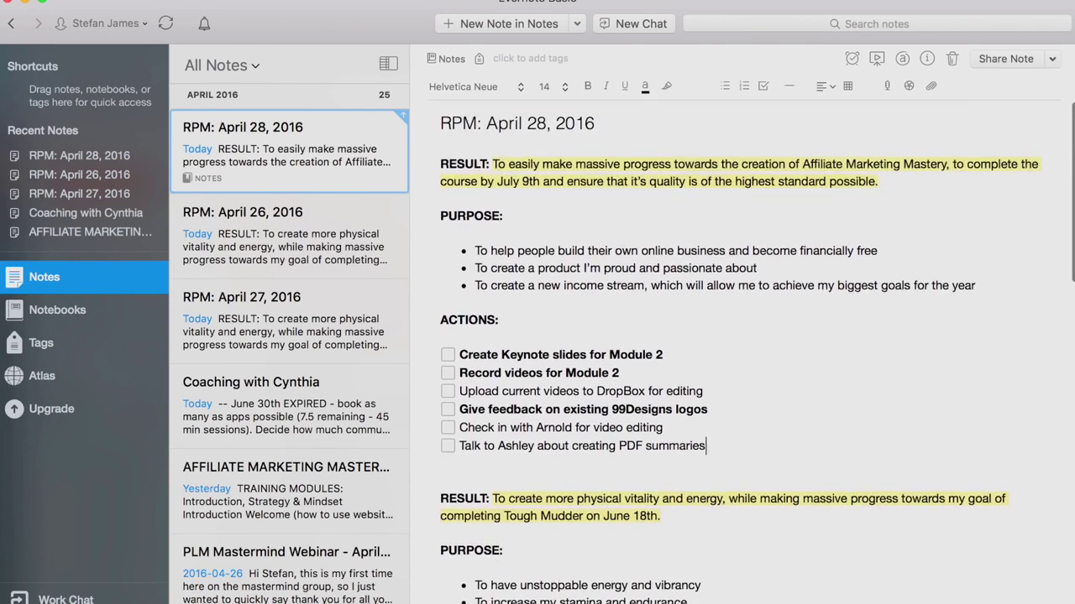
{"action": "scroll", "coordinate": [832, 484], "scroll_direction": "down", "scroll_amount": 1}
{"action": "scroll", "coordinate": [832, 485], "scroll_direction": "up", "scroll_amount": 1}
{"action": "scroll", "coordinate": [759, 514], "scroll_direction": "down", "scroll_amount": 2}
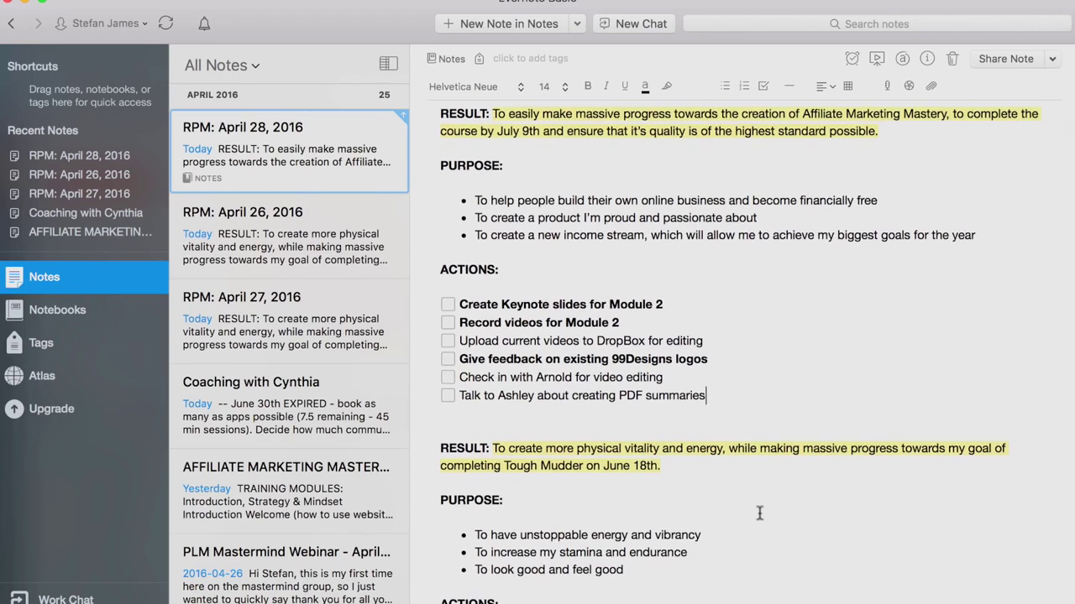
{"action": "scroll", "coordinate": [758, 514], "scroll_direction": "down", "scroll_amount": 3}
{"action": "scroll", "coordinate": [853, 508], "scroll_direction": "down", "scroll_amount": 2}
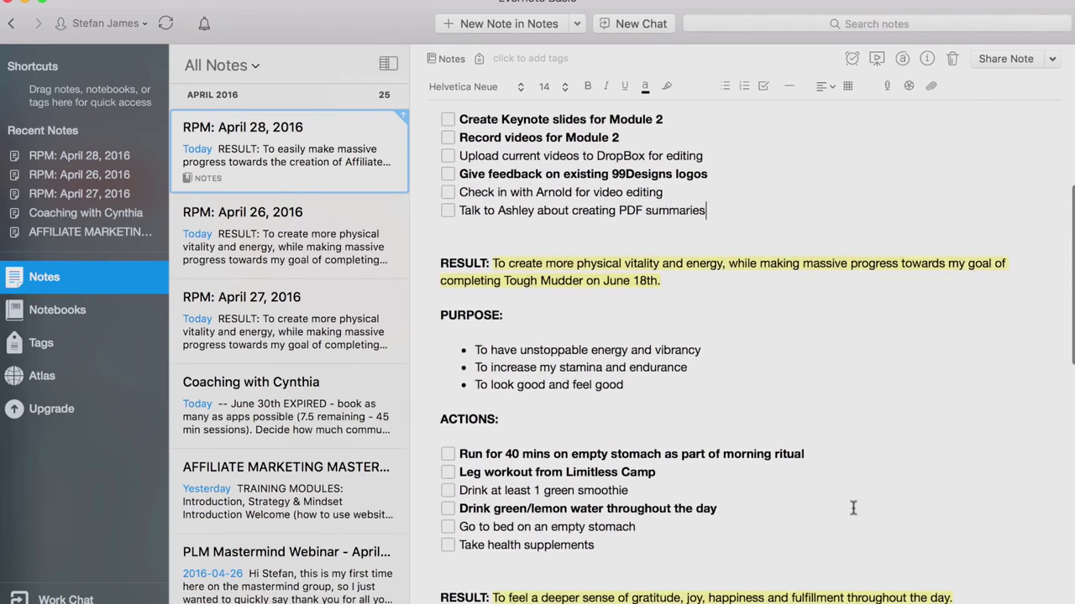
{"action": "scroll", "coordinate": [853, 508], "scroll_direction": "down", "scroll_amount": 3}
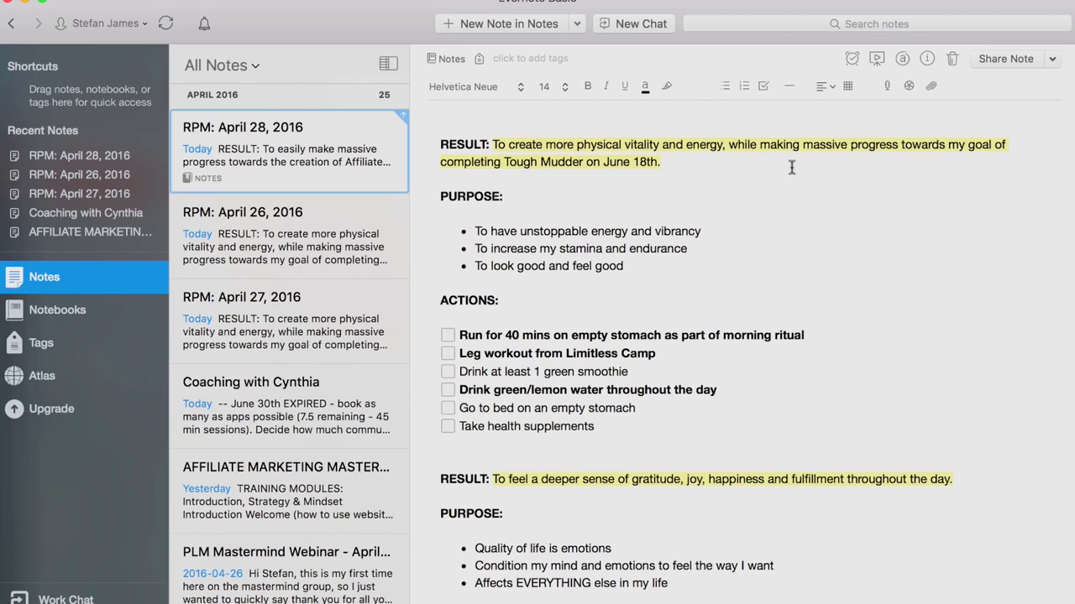
{"action": "left_click", "coordinate": [447, 335]}
{"action": "scroll", "coordinate": [534, 358], "scroll_direction": "down", "scroll_amount": 1}
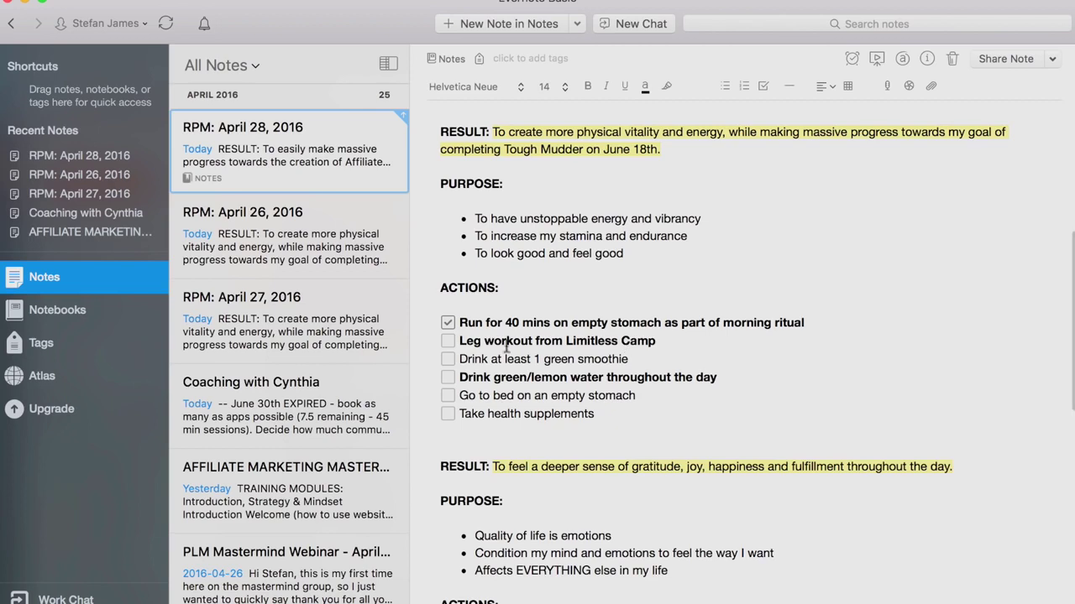
{"action": "left_click", "coordinate": [450, 360]}
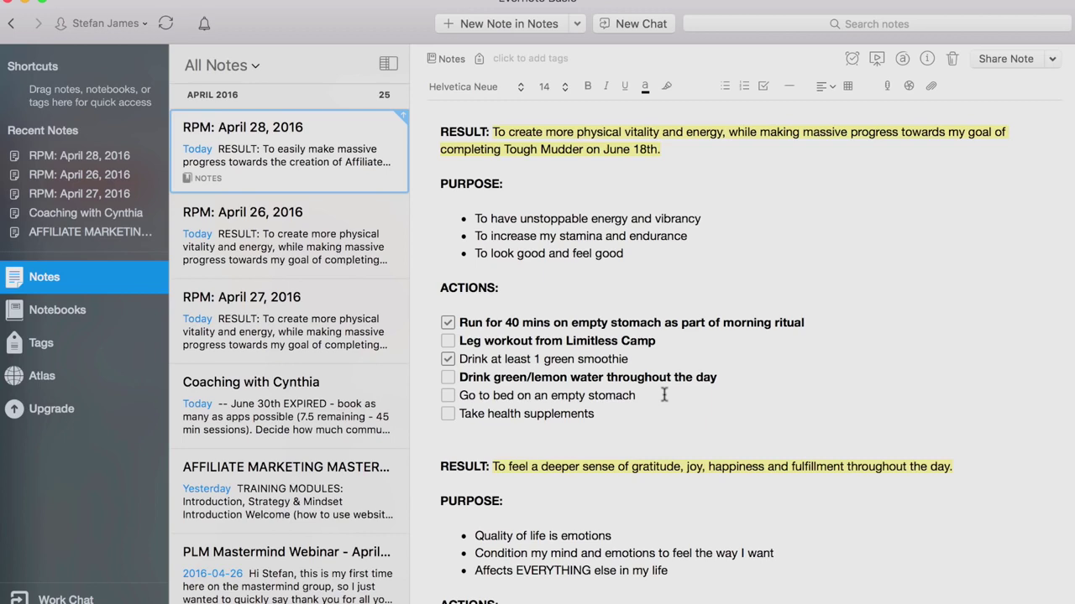
Step: Examine the physical vitality block, from the green/lemon water action to the whole block and its three purposes
{"action": "left_click_drag", "start_coordinate": [732, 379], "coordinate": [458, 377]}
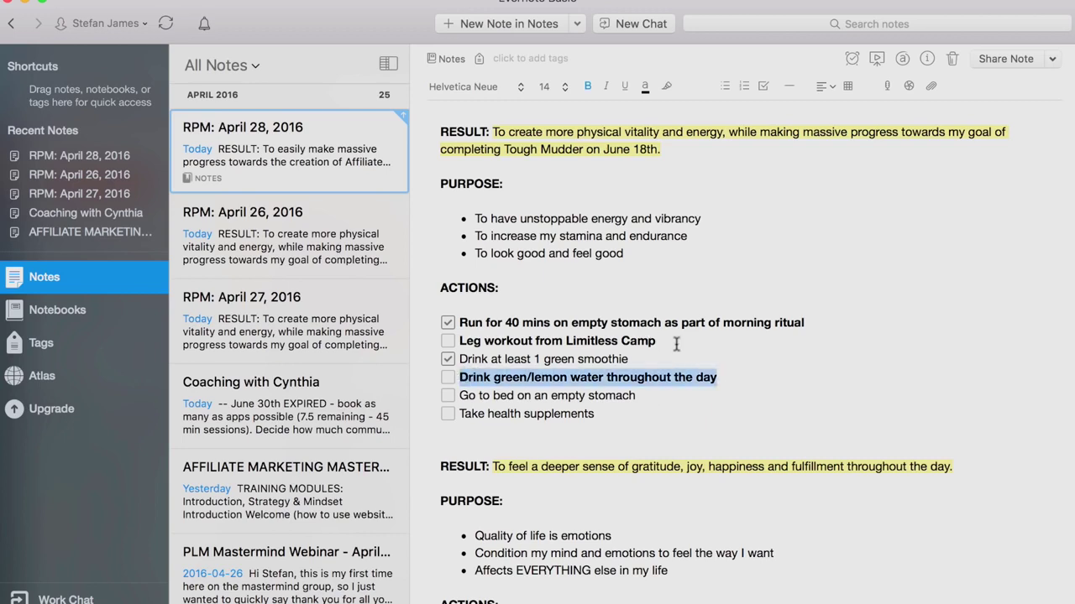
{"action": "scroll", "coordinate": [676, 344], "scroll_direction": "up", "scroll_amount": 1}
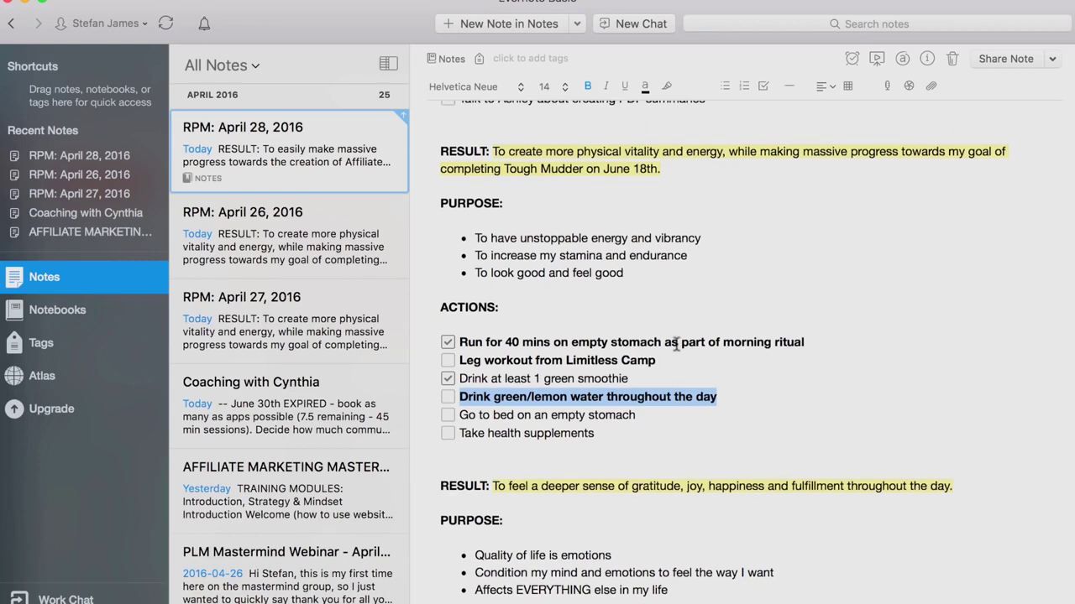
{"action": "scroll", "coordinate": [676, 340], "scroll_direction": "up", "scroll_amount": 3}
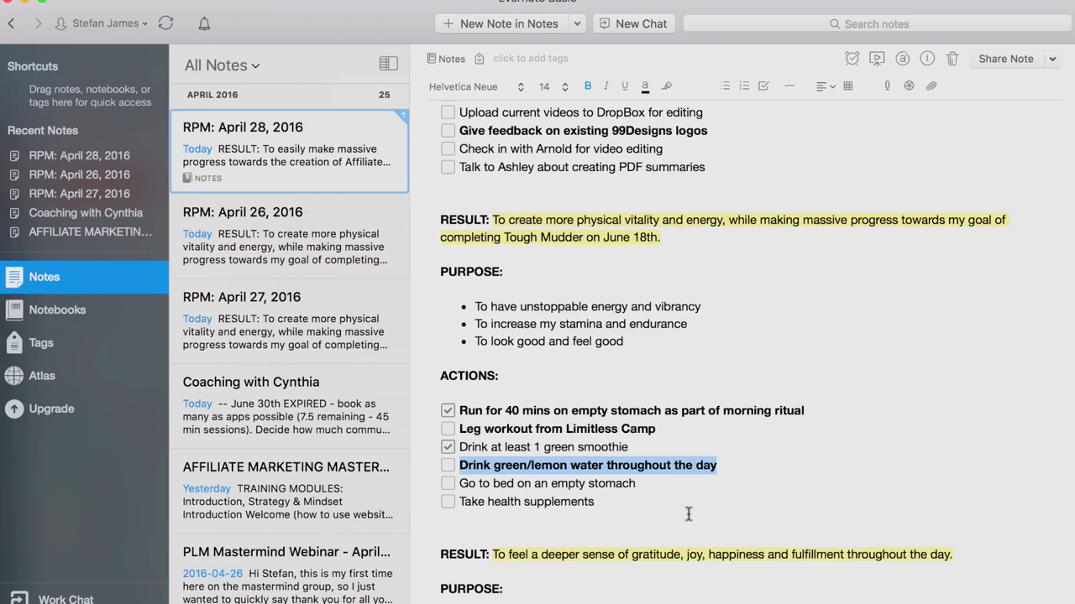
{"action": "mouse_move", "coordinate": [655, 514]}
{"action": "left_mouse_down"}
{"action": "mouse_move", "coordinate": [470, 302]}
{"action": "mouse_move", "coordinate": [428, 216]}
{"action": "left_mouse_up"}
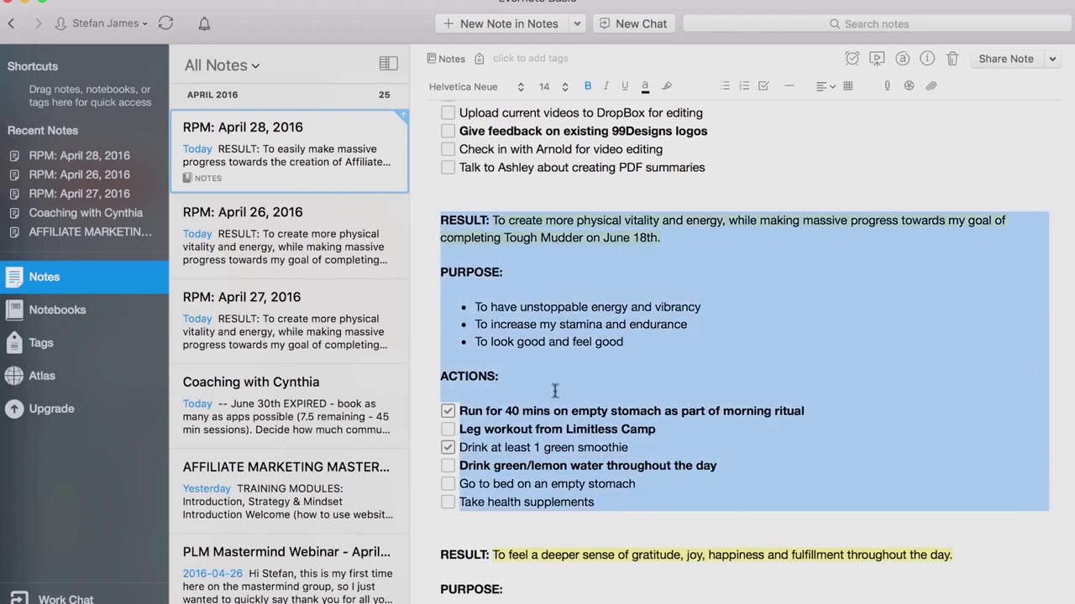
{"action": "left_click", "coordinate": [669, 361]}
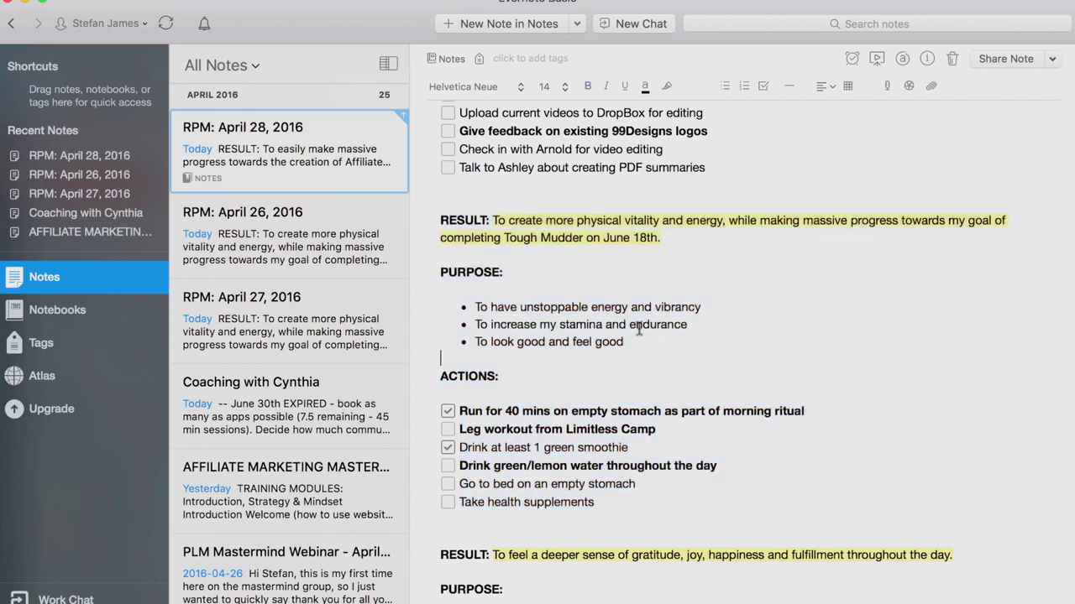
{"action": "left_click_drag", "start_coordinate": [625, 346], "coordinate": [474, 304]}
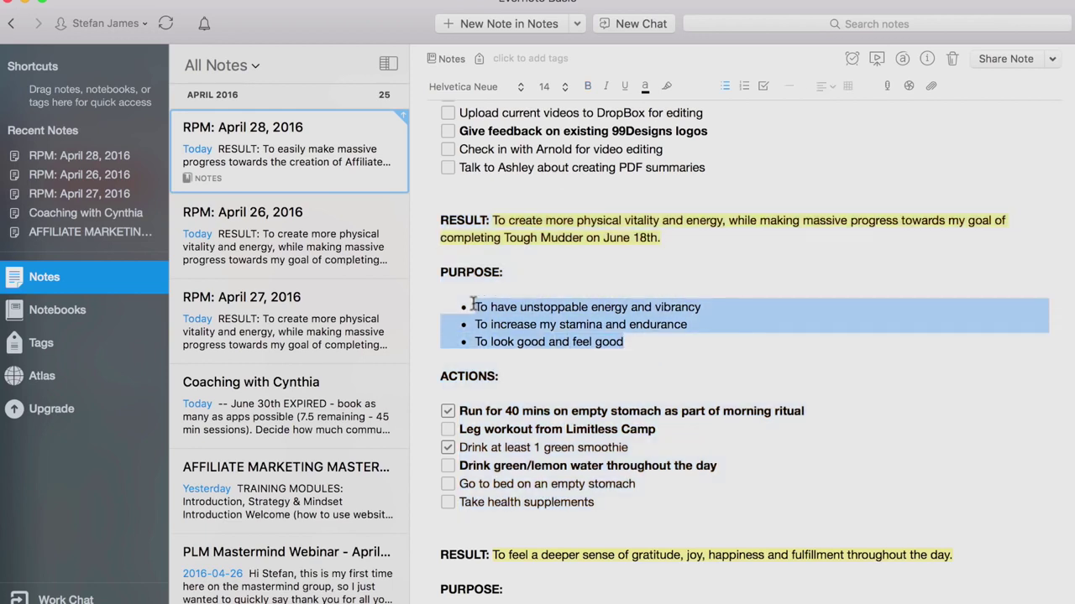
{"action": "left_click", "coordinate": [518, 308]}
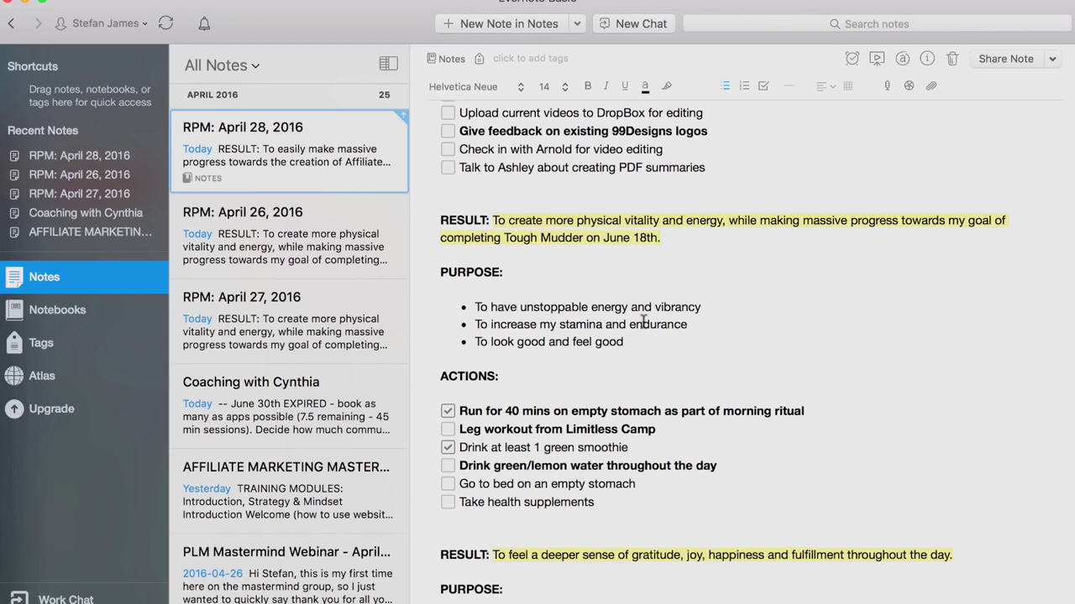
Step: Examine the gratitude and Project Life Mastery blocks of the note, comparing their results, purposes and actions with the earlier blocks
{"action": "scroll", "coordinate": [699, 454], "scroll_direction": "down", "scroll_amount": 2}
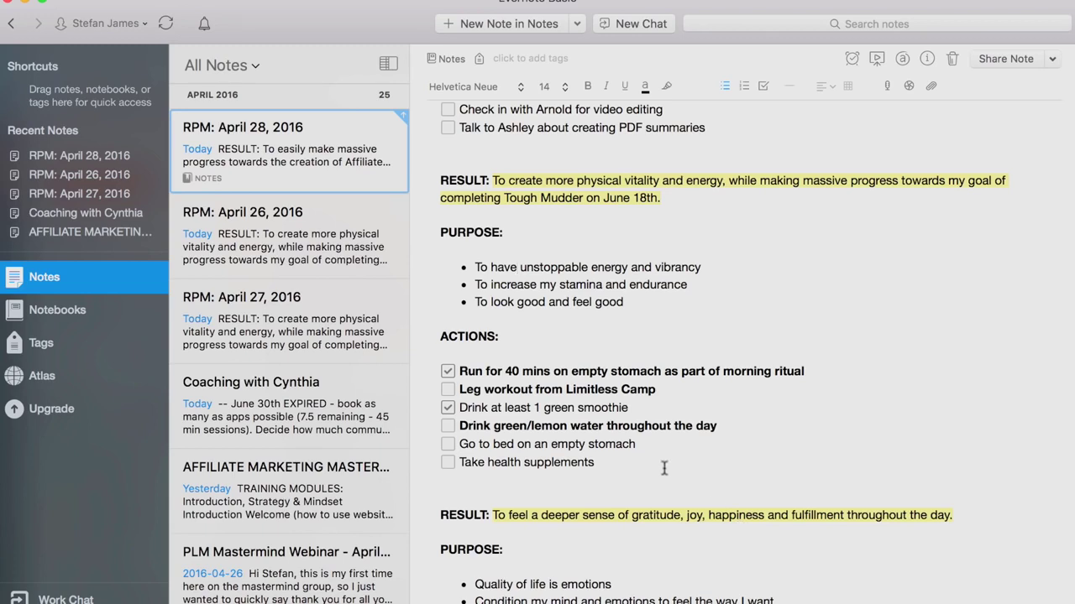
{"action": "scroll", "coordinate": [668, 478], "scroll_direction": "down", "scroll_amount": 3}
{"action": "scroll", "coordinate": [746, 487], "scroll_direction": "down", "scroll_amount": 5}
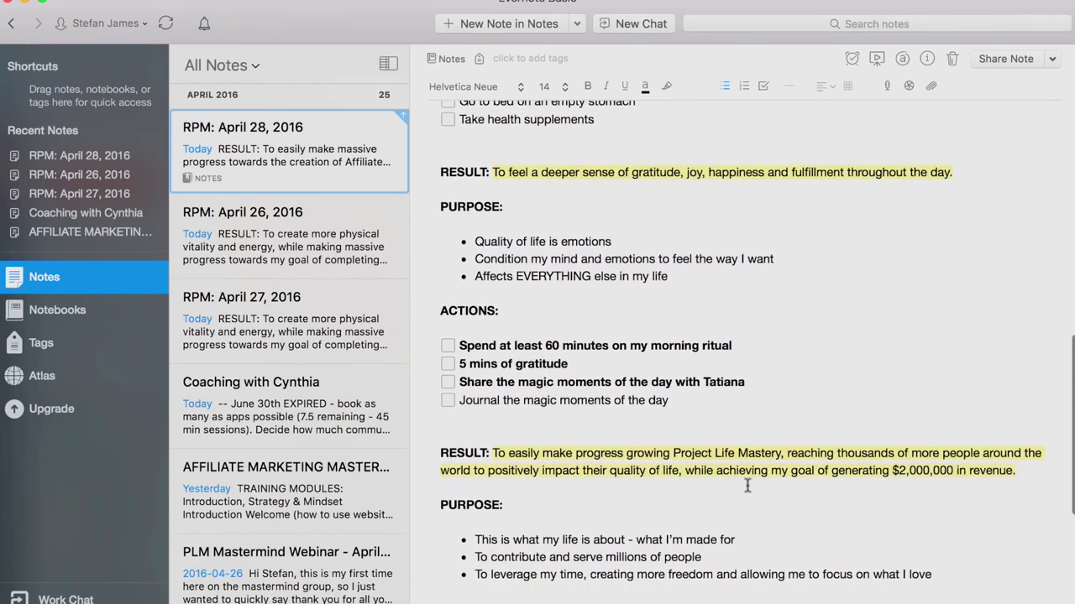
{"action": "scroll", "coordinate": [748, 485], "scroll_direction": "down", "scroll_amount": 1}
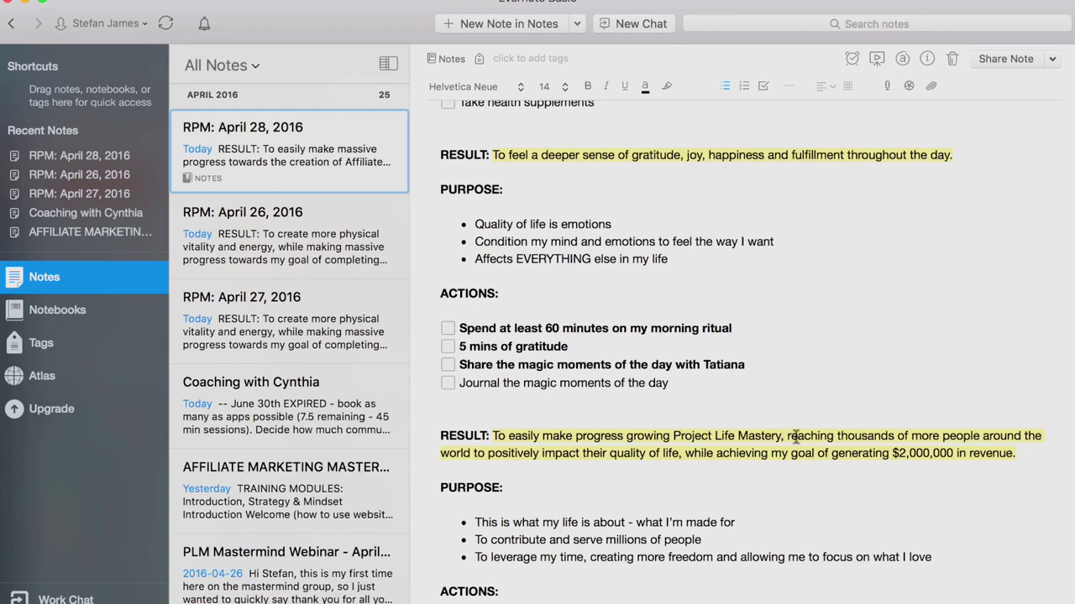
{"action": "scroll", "coordinate": [751, 470], "scroll_direction": "up", "scroll_amount": 5}
{"action": "scroll", "coordinate": [705, 268], "scroll_direction": "up", "scroll_amount": 4}
{"action": "scroll", "coordinate": [653, 237], "scroll_direction": "down", "scroll_amount": 2}
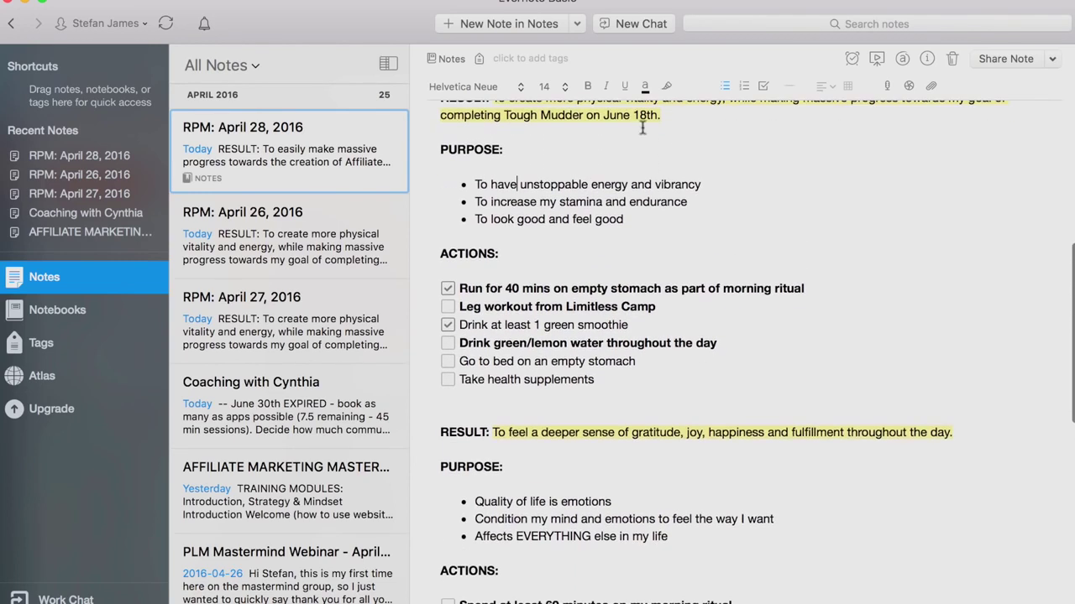
{"action": "scroll", "coordinate": [599, 143], "scroll_direction": "up", "scroll_amount": 1}
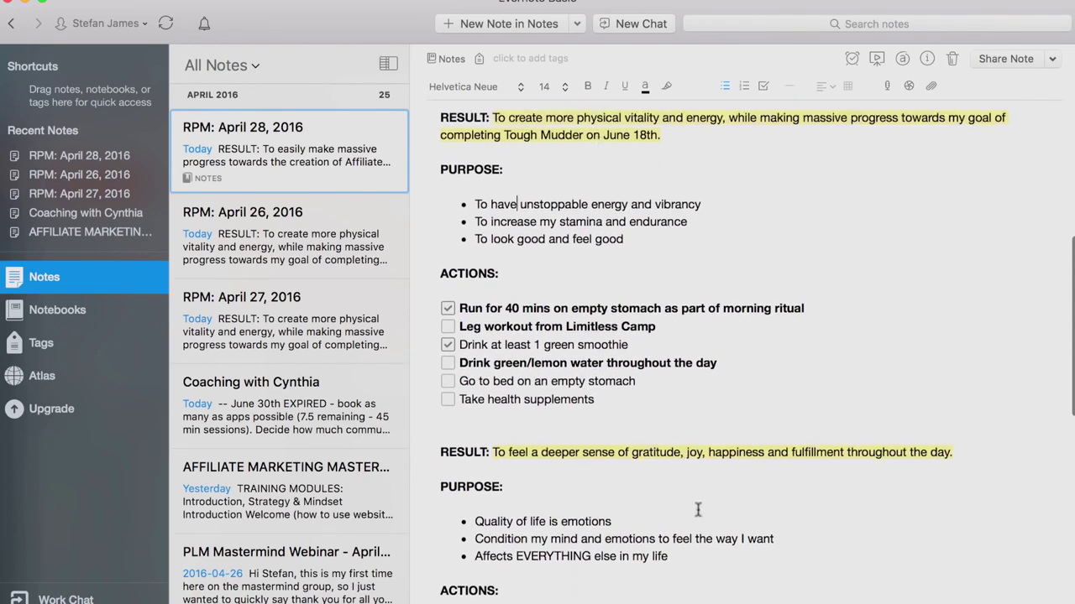
{"action": "scroll", "coordinate": [727, 579], "scroll_direction": "down", "scroll_amount": 4}
{"action": "scroll", "coordinate": [807, 501], "scroll_direction": "down", "scroll_amount": 5}
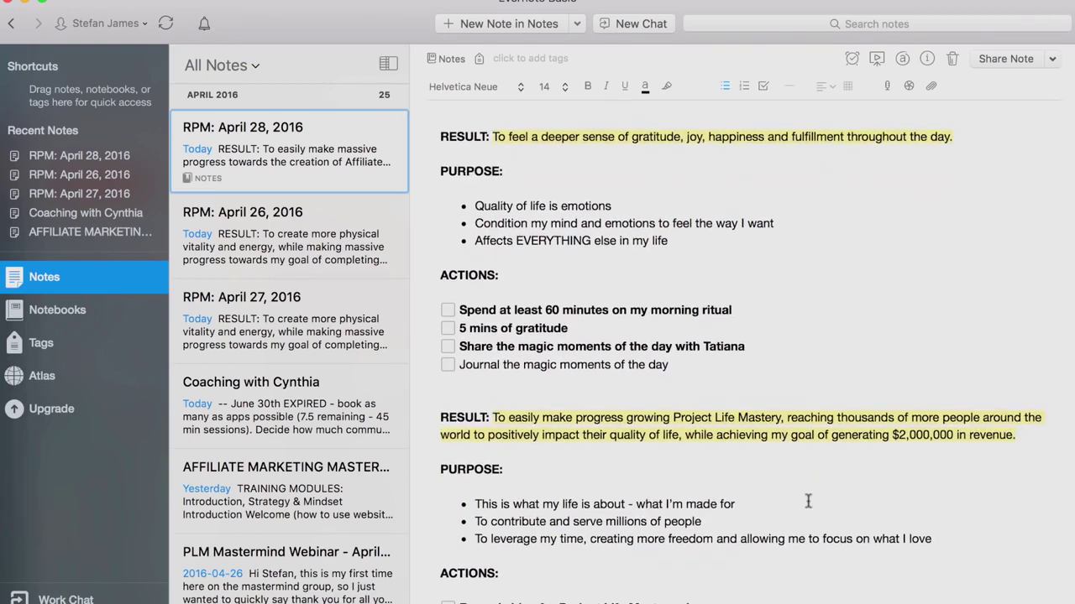
{"action": "scroll", "coordinate": [807, 501], "scroll_direction": "up", "scroll_amount": 15}
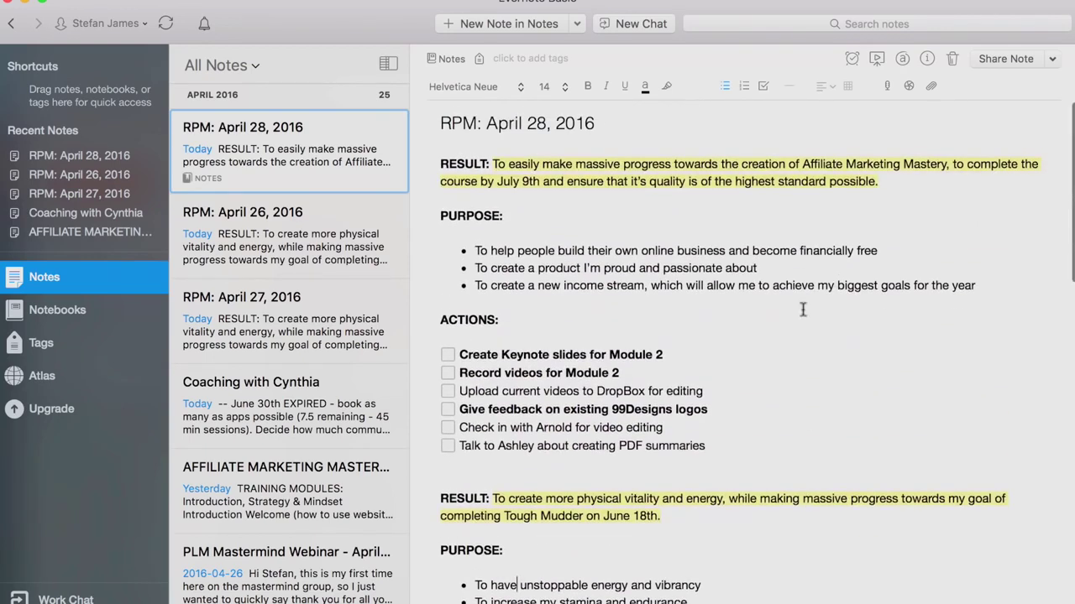
{"action": "scroll", "coordinate": [740, 539], "scroll_direction": "down", "scroll_amount": 11}
{"action": "scroll", "coordinate": [739, 539], "scroll_direction": "down", "scroll_amount": 8}
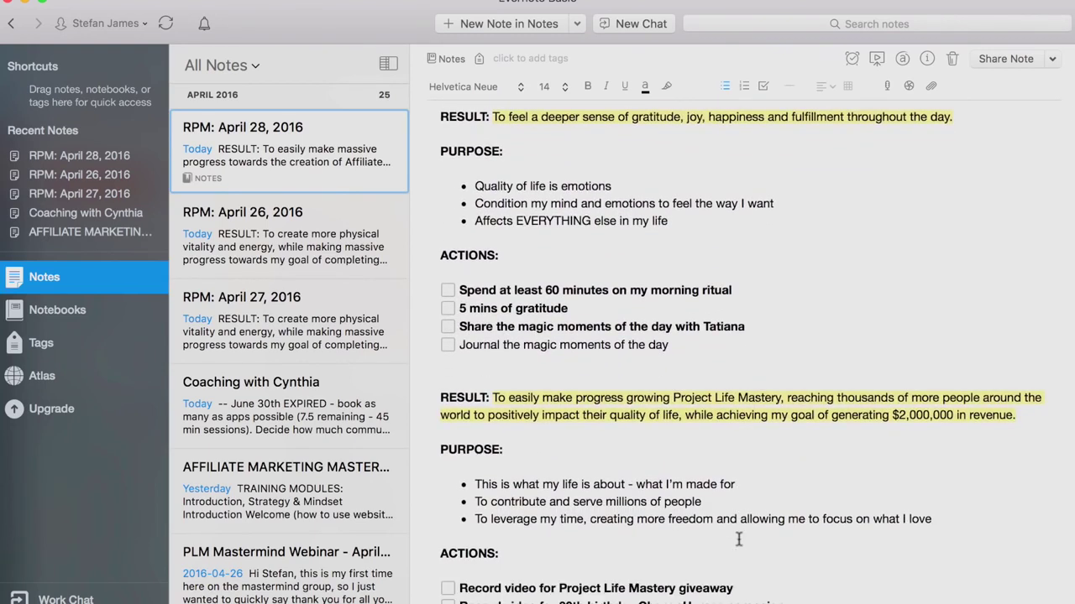
{"action": "scroll", "coordinate": [742, 494], "scroll_direction": "up", "scroll_amount": 1}
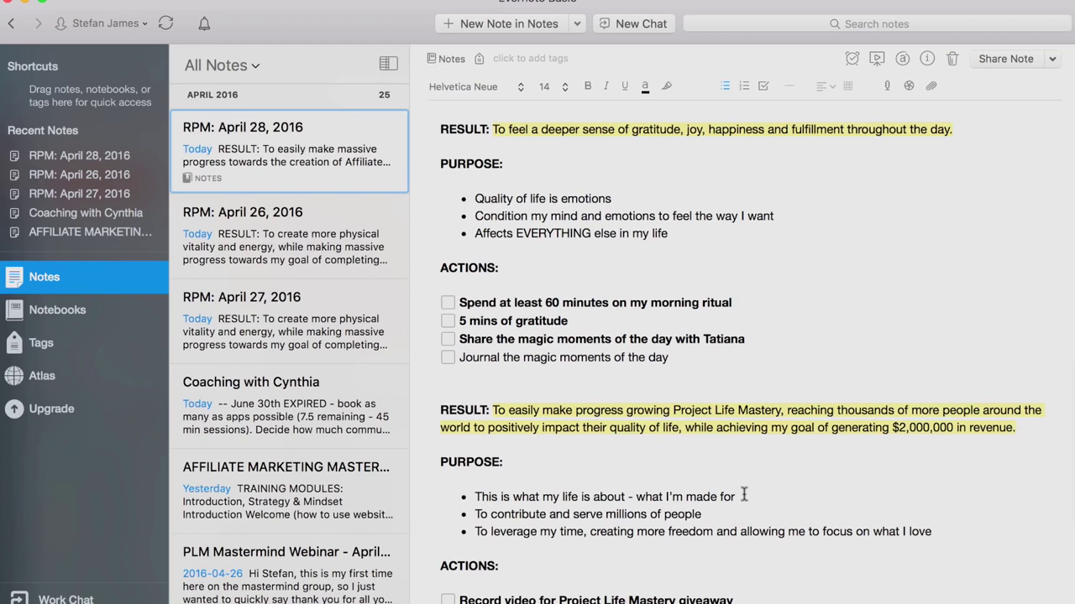
{"action": "scroll", "coordinate": [744, 479], "scroll_direction": "down", "scroll_amount": 1}
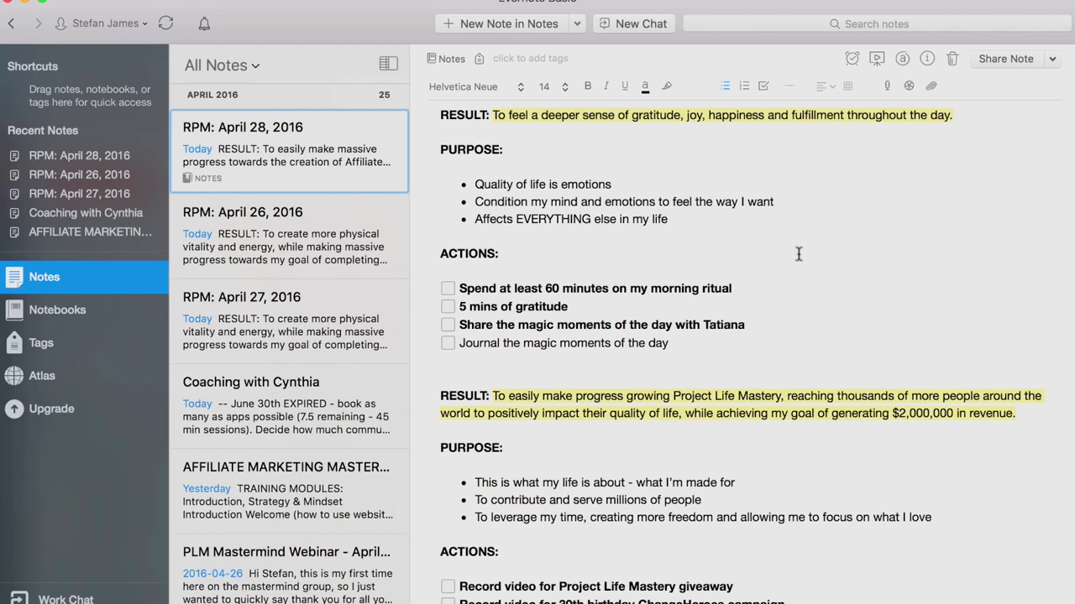
Step: Mark the 60-minute morning ritual and the 5 minutes of gratitude as completed in the gratitude block's actions
{"action": "scroll", "coordinate": [798, 254], "scroll_direction": "down", "scroll_amount": 3}
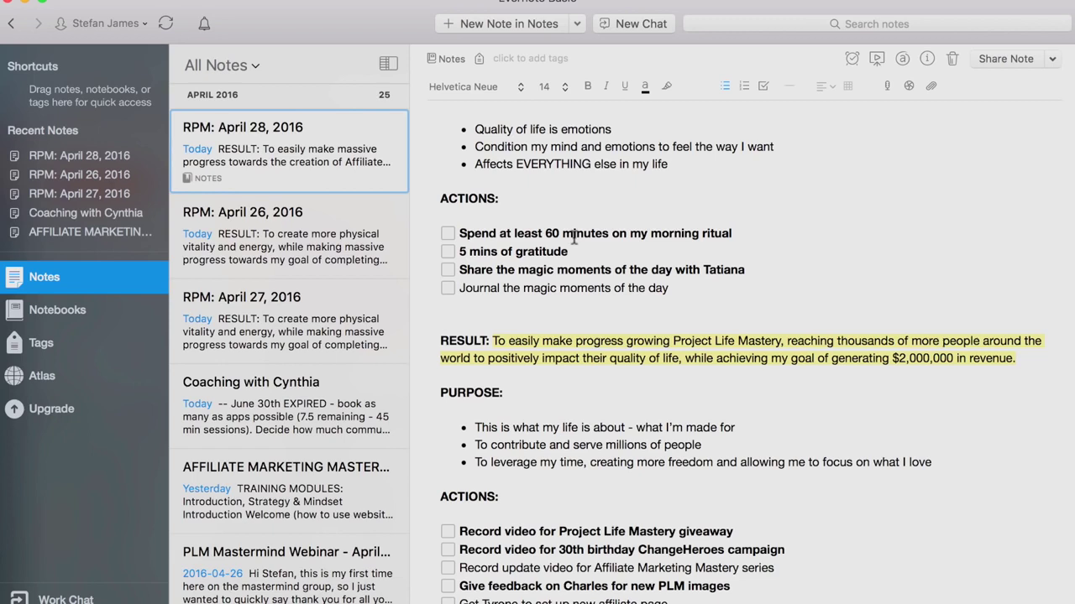
{"action": "left_click", "coordinate": [448, 233]}
{"action": "left_click", "coordinate": [448, 252]}
Step: Examine the Project Life Mastery block: its result, three purposes and action list, from the giveaway video to responding to e-mails
{"action": "scroll", "coordinate": [700, 323], "scroll_direction": "down", "scroll_amount": 2}
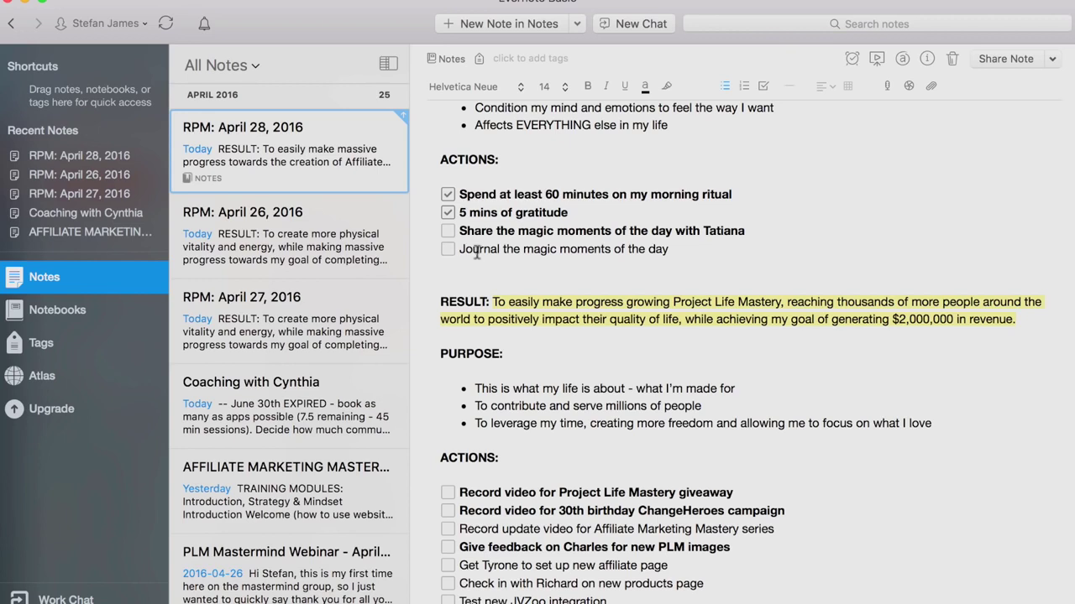
{"action": "scroll", "coordinate": [504, 246], "scroll_direction": "up", "scroll_amount": 1}
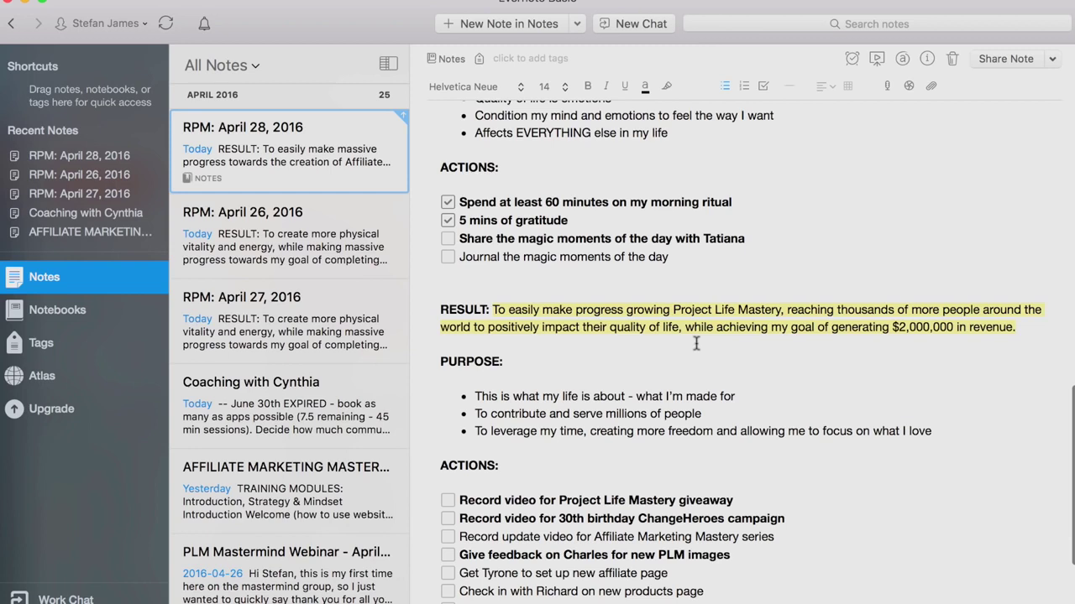
{"action": "scroll", "coordinate": [695, 359], "scroll_direction": "down", "scroll_amount": 4}
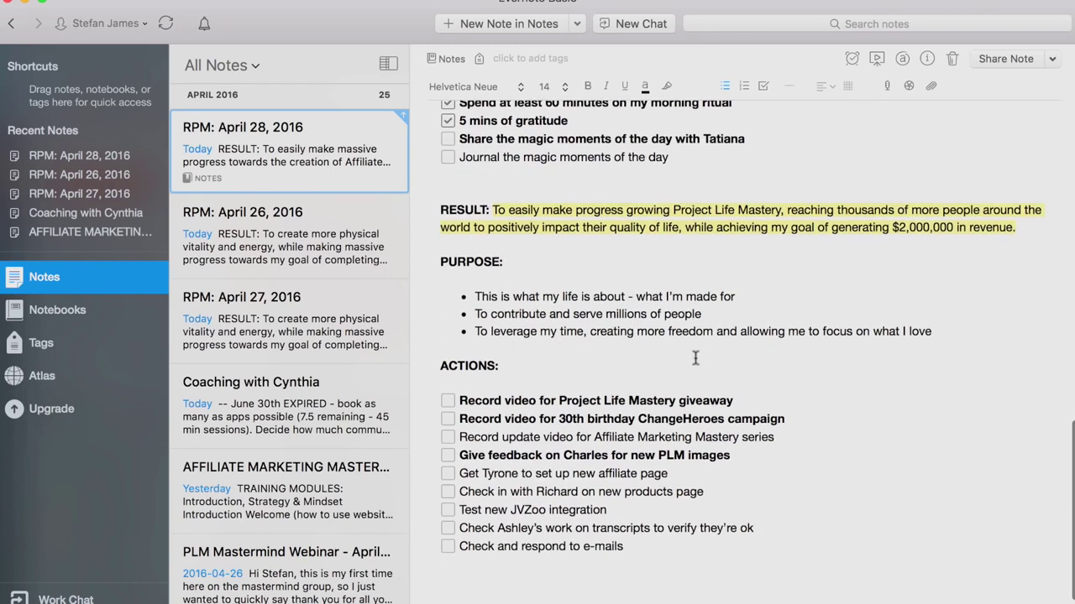
{"action": "scroll", "coordinate": [731, 401], "scroll_direction": "down", "scroll_amount": 1}
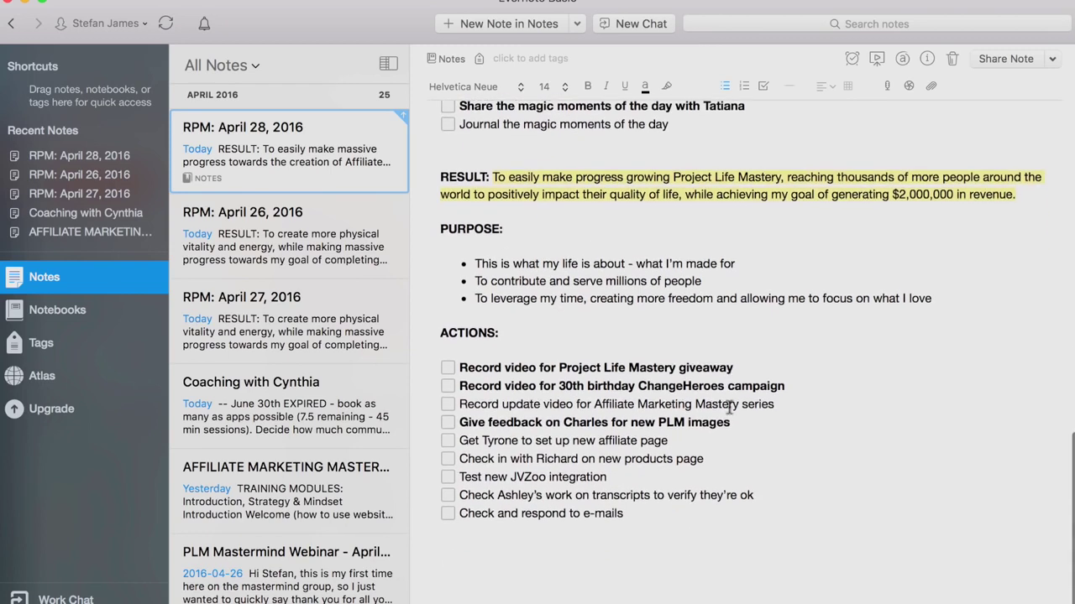
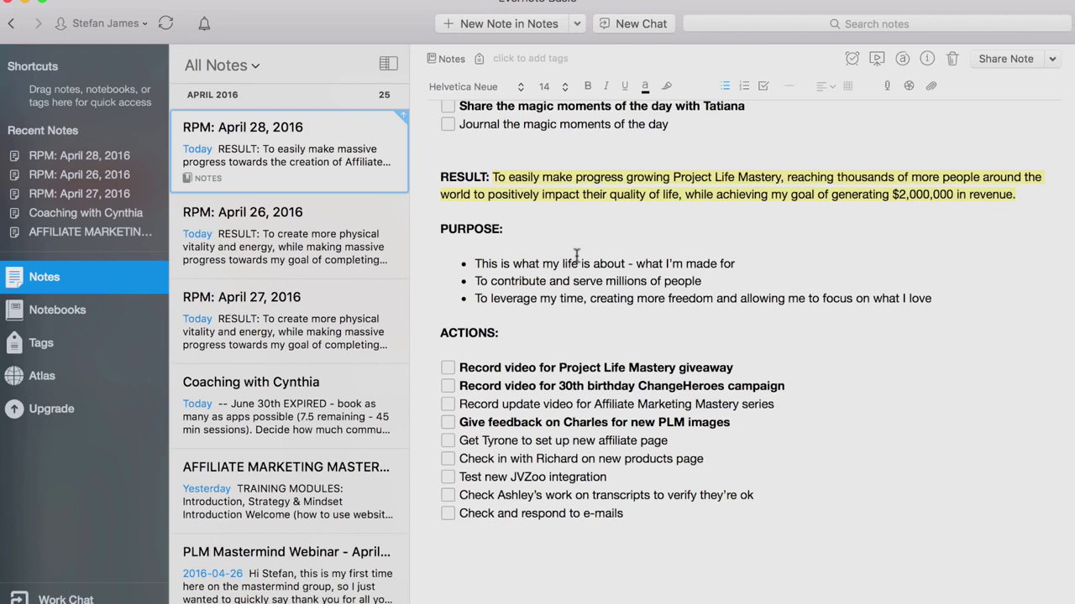
{"action": "scroll", "coordinate": [759, 473], "scroll_direction": "down", "scroll_amount": 1}
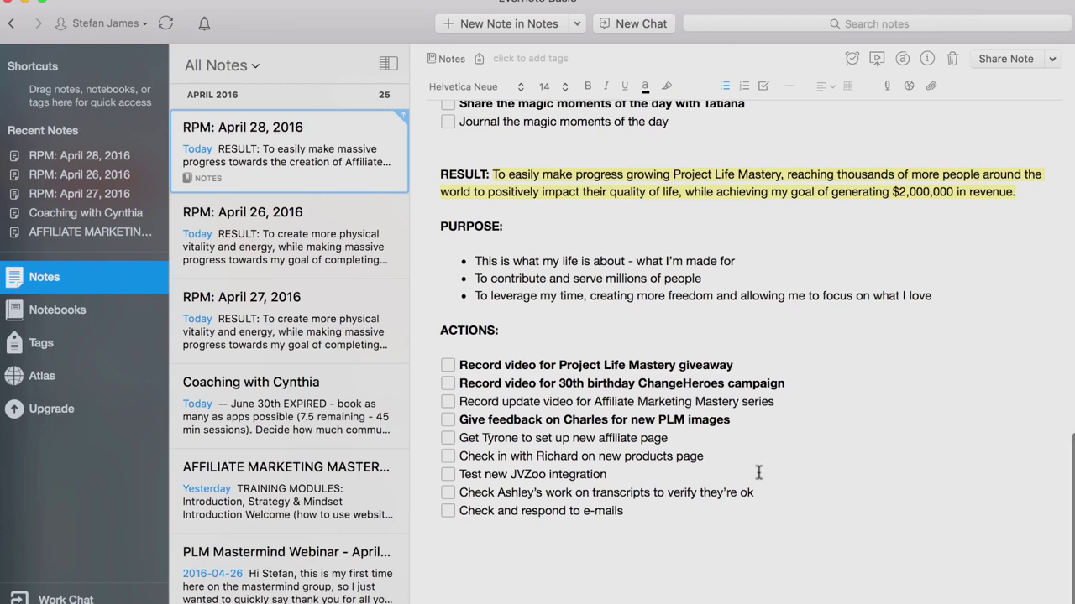
{"action": "scroll", "coordinate": [758, 473], "scroll_direction": "down", "scroll_amount": 1}
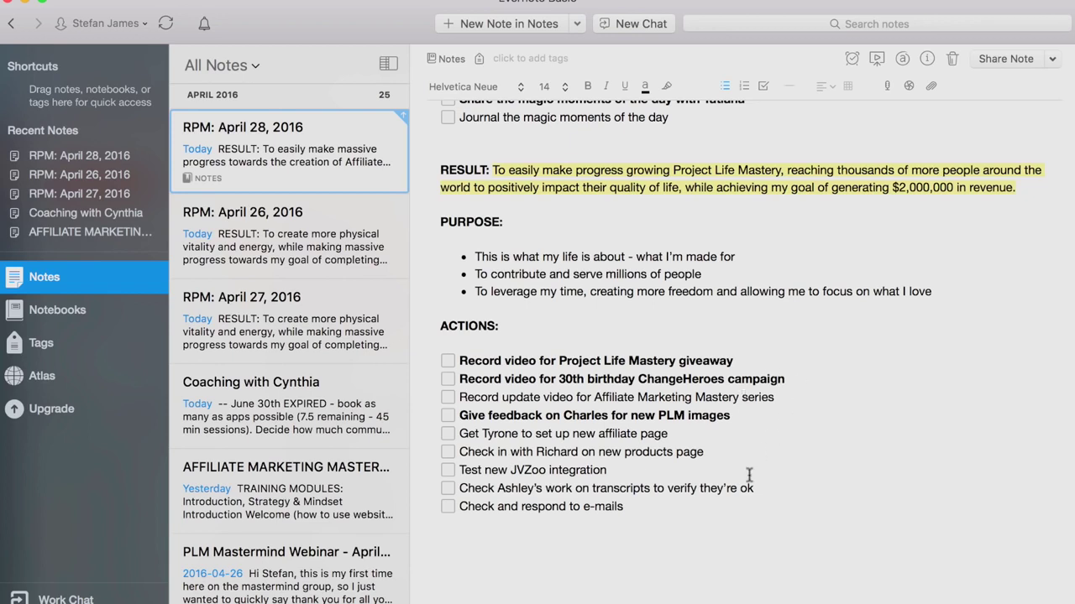
{"action": "scroll", "coordinate": [707, 473], "scroll_direction": "up", "scroll_amount": 3}
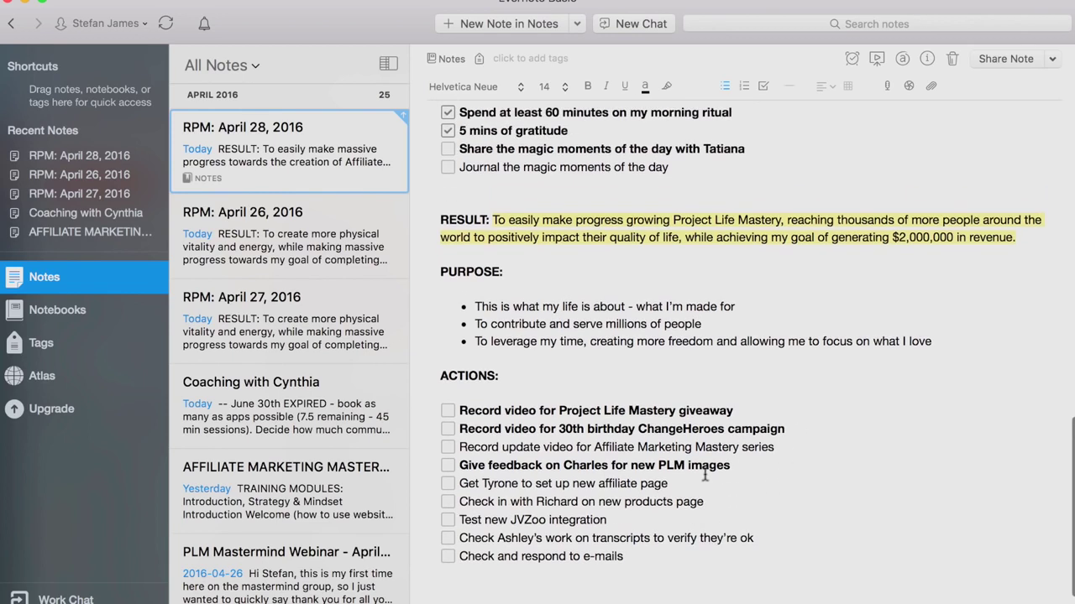
{"action": "scroll", "coordinate": [707, 473], "scroll_direction": "down", "scroll_amount": 1}
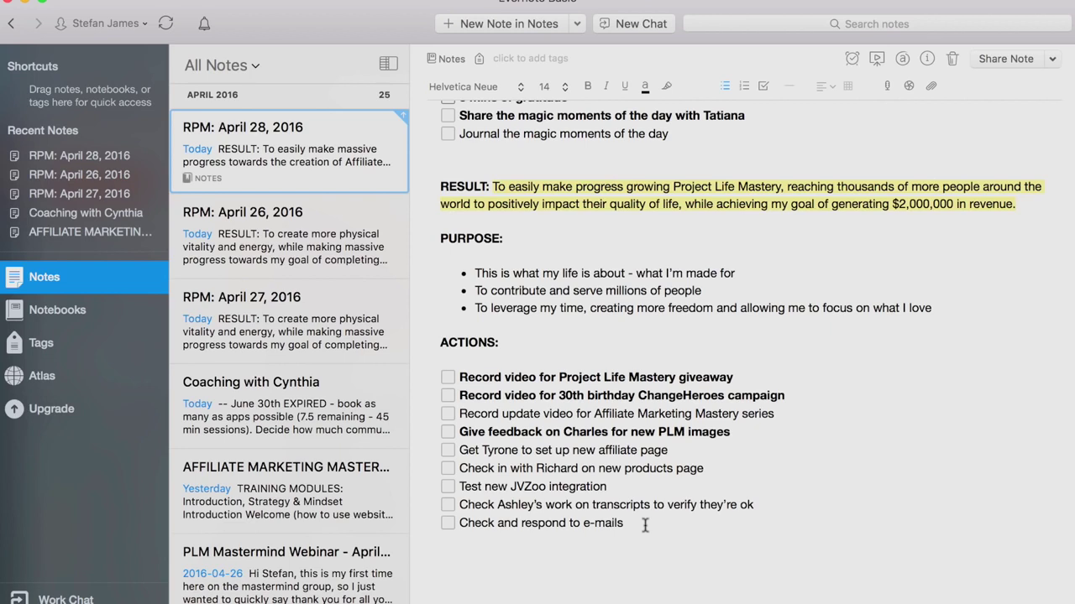
Step: Review the note's blocks again, from physical vitality through Project Life Mastery and back to the Affiliate Marketing Mastery result
{"action": "scroll", "coordinate": [645, 524], "scroll_direction": "down", "scroll_amount": 10}
{"action": "scroll", "coordinate": [641, 501], "scroll_direction": "up", "scroll_amount": 5}
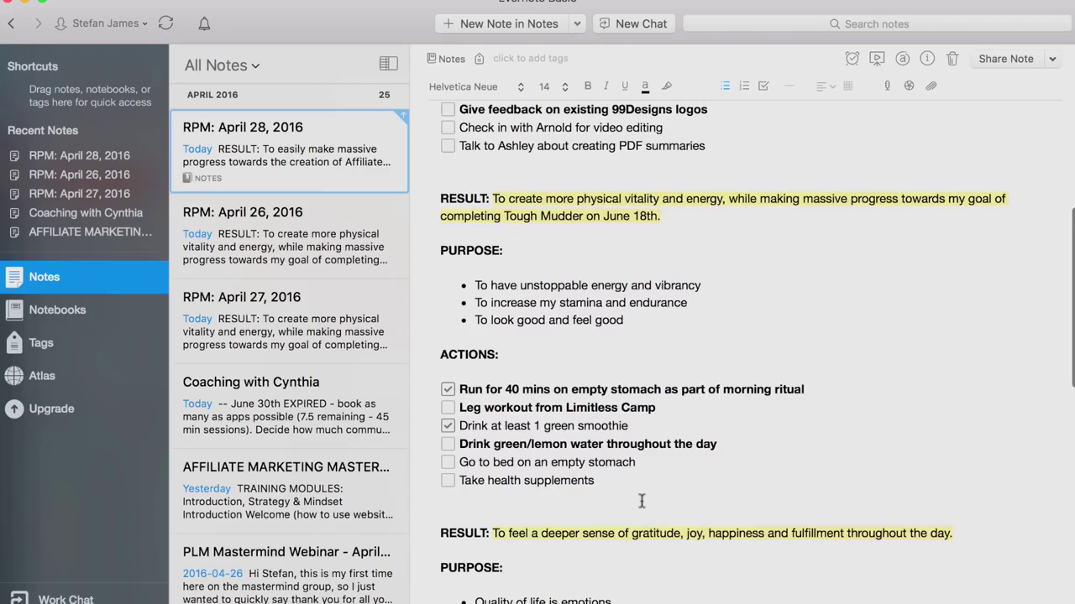
{"action": "scroll", "coordinate": [675, 541], "scroll_direction": "down", "scroll_amount": 10}
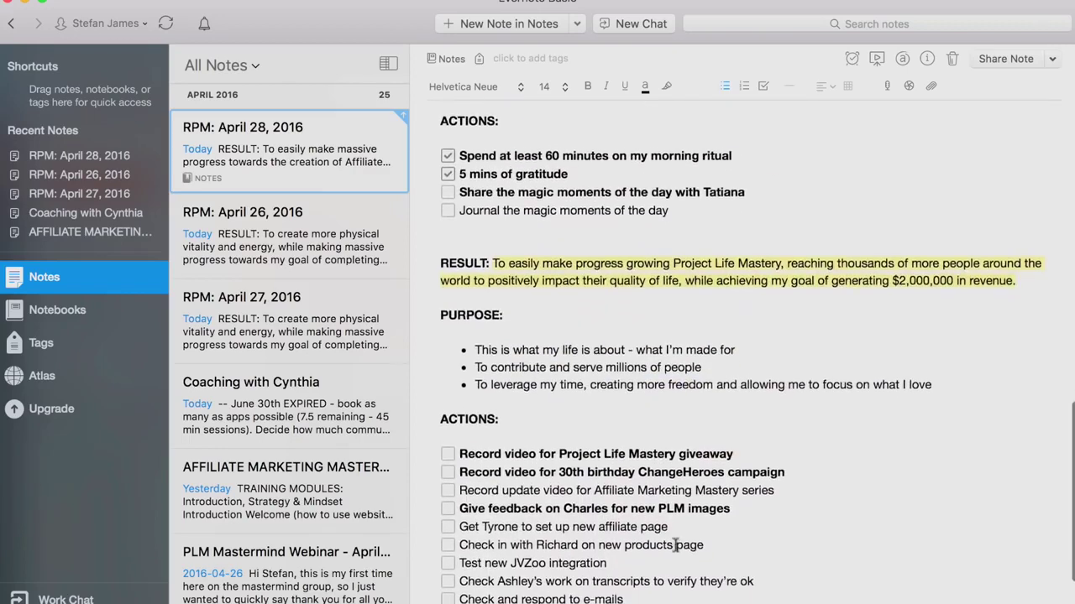
{"action": "scroll", "coordinate": [676, 543], "scroll_direction": "down", "scroll_amount": 3}
{"action": "scroll", "coordinate": [675, 543], "scroll_direction": "up", "scroll_amount": 10}
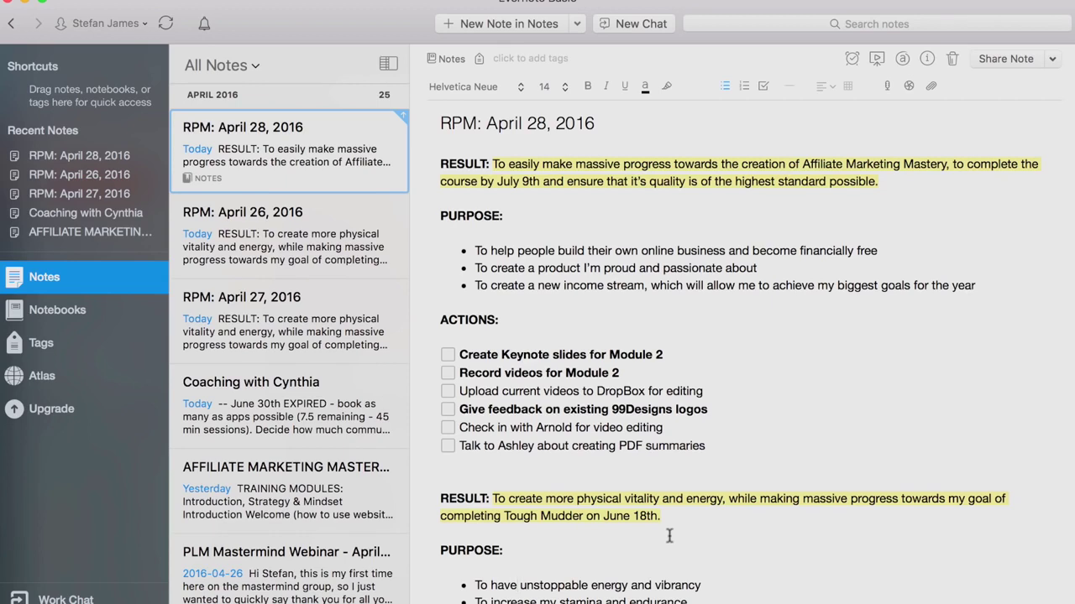
{"action": "scroll", "coordinate": [669, 536], "scroll_direction": "down", "scroll_amount": 1}
{"action": "scroll", "coordinate": [669, 536], "scroll_direction": "up", "scroll_amount": 1}
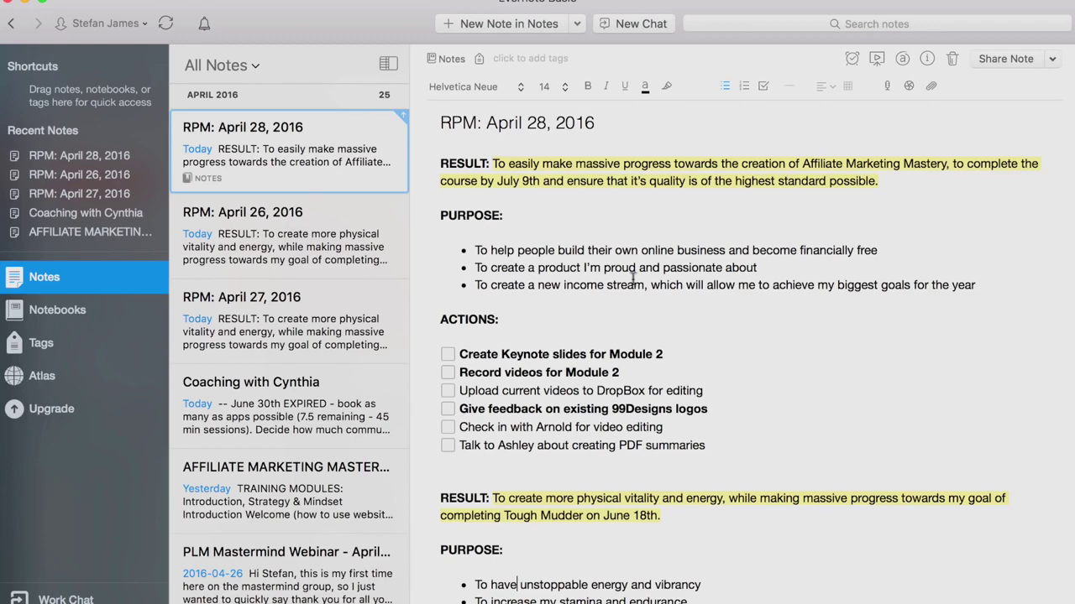
Step: Compare completed and open actions across all four blocks of the April 28 note, ending at the Affiliate Marketing Mastery block
{"action": "scroll", "coordinate": [591, 516], "scroll_direction": "down", "scroll_amount": 15}
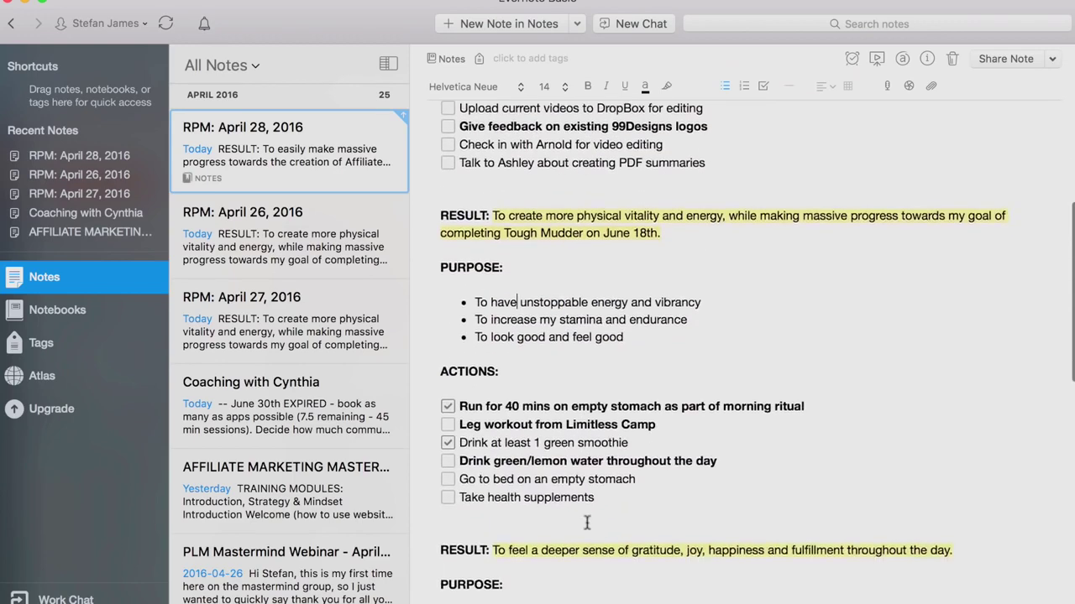
{"action": "scroll", "coordinate": [586, 521], "scroll_direction": "down", "scroll_amount": 8}
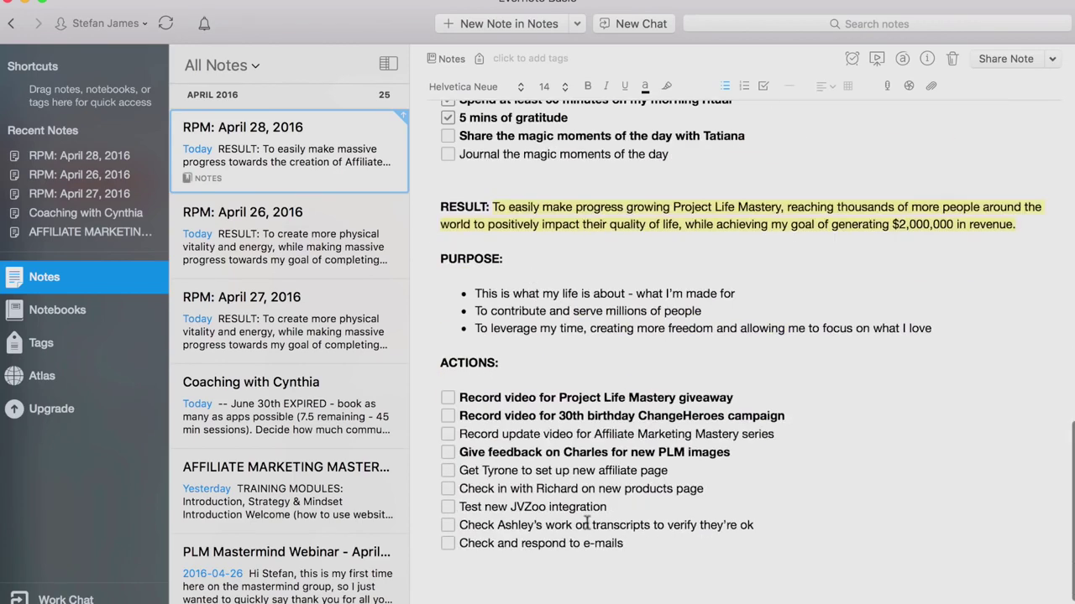
{"action": "scroll", "coordinate": [681, 373], "scroll_direction": "up", "scroll_amount": 15}
{"action": "scroll", "coordinate": [682, 372], "scroll_direction": "up", "scroll_amount": 8}
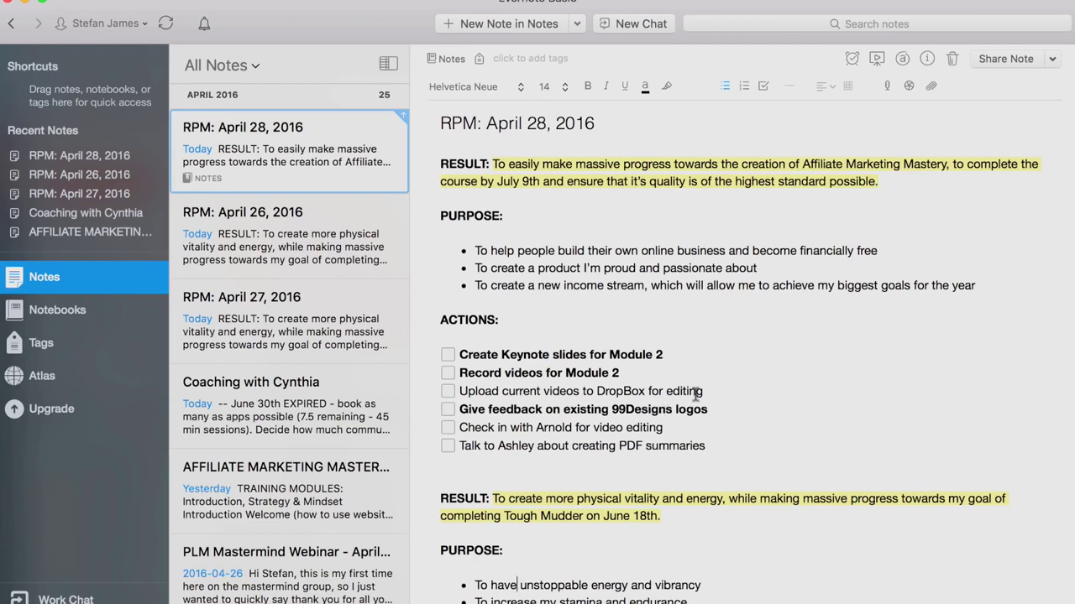
{"action": "scroll", "coordinate": [720, 571], "scroll_direction": "down", "scroll_amount": 10}
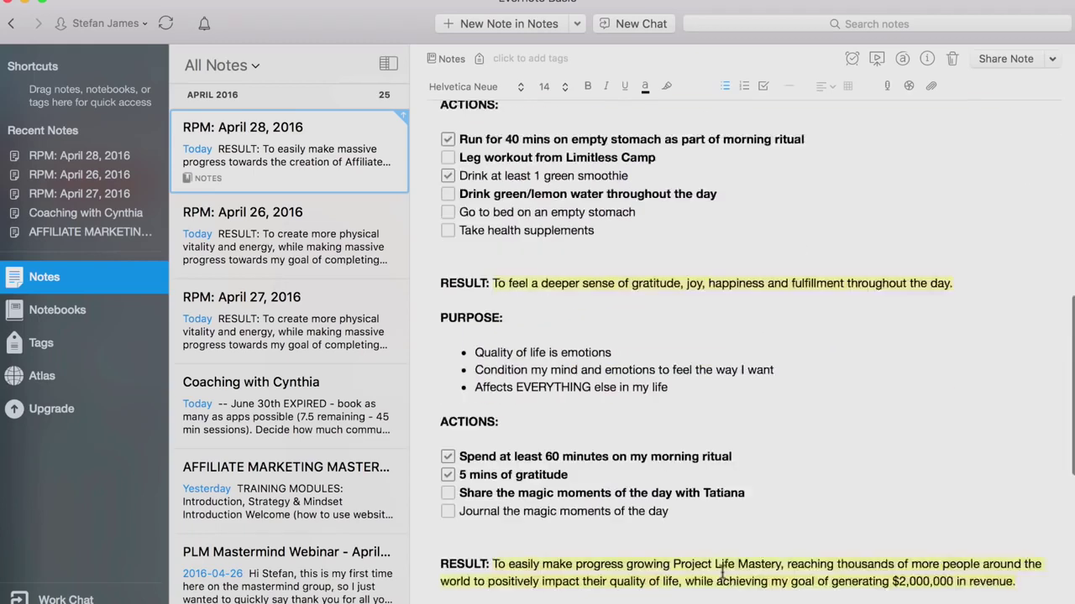
{"action": "scroll", "coordinate": [722, 571], "scroll_direction": "up", "scroll_amount": 6}
{"action": "scroll", "coordinate": [722, 572], "scroll_direction": "up", "scroll_amount": 5}
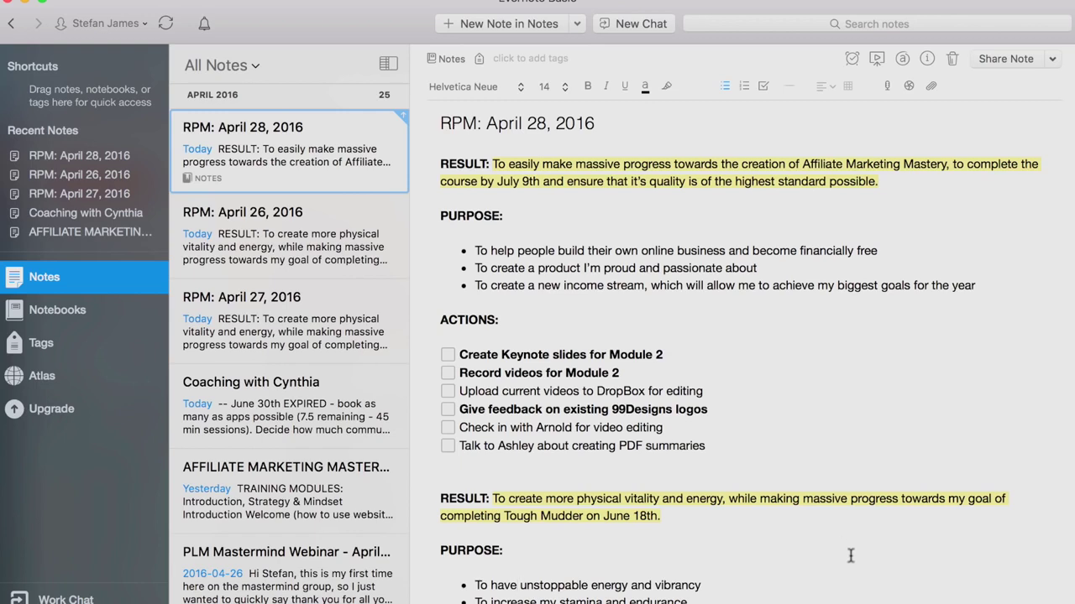
{"action": "scroll", "coordinate": [851, 556], "scroll_direction": "down", "scroll_amount": 5}
{"action": "scroll", "coordinate": [850, 555], "scroll_direction": "up", "scroll_amount": 5}
{"action": "scroll", "coordinate": [760, 294], "scroll_direction": "down", "scroll_amount": 3}
{"action": "scroll", "coordinate": [761, 294], "scroll_direction": "up", "scroll_amount": 3}
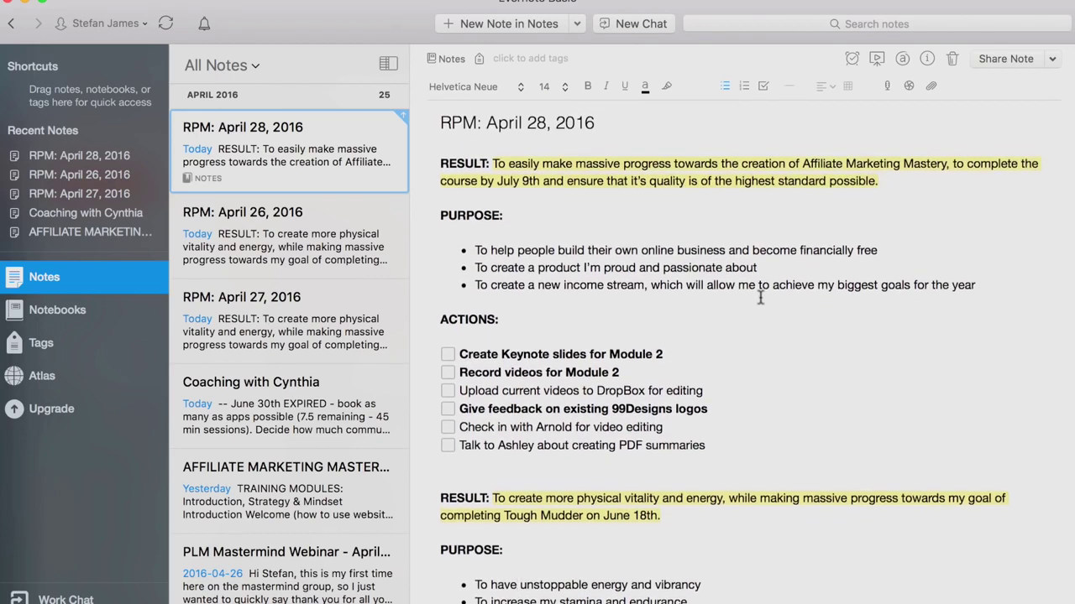